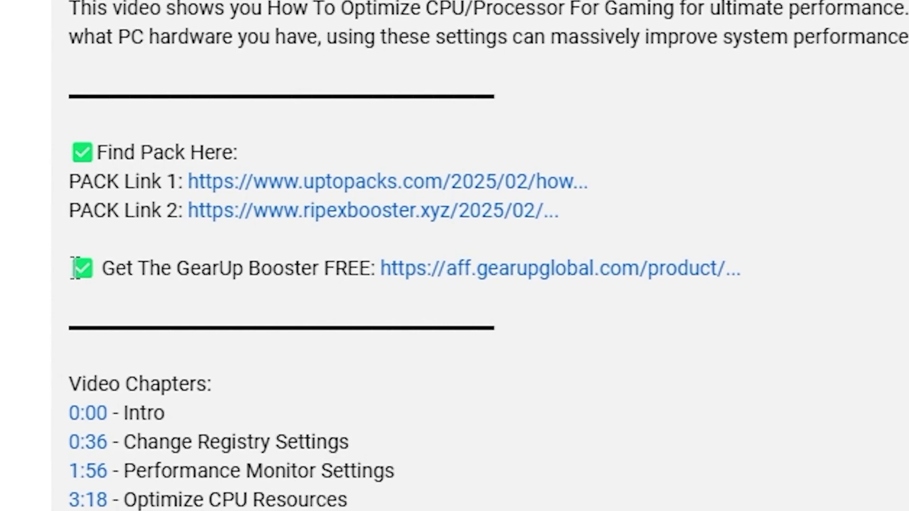
pyautogui.moveTo(72, 274); pyautogui.dragTo(739, 277)
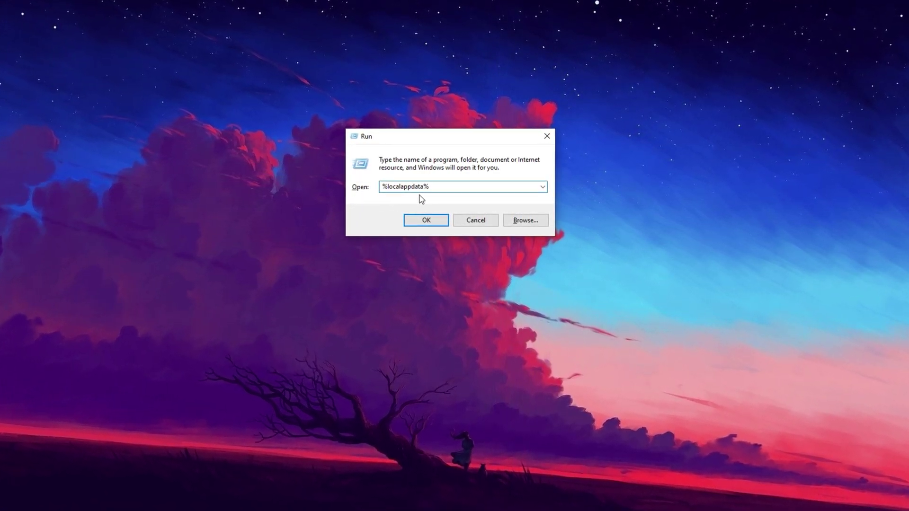
# Open %localappdata% in File Explorer, go to AppData\LocalLow\NVIDIA and delete the DXCache folder.
pyautogui.click(415, 222)
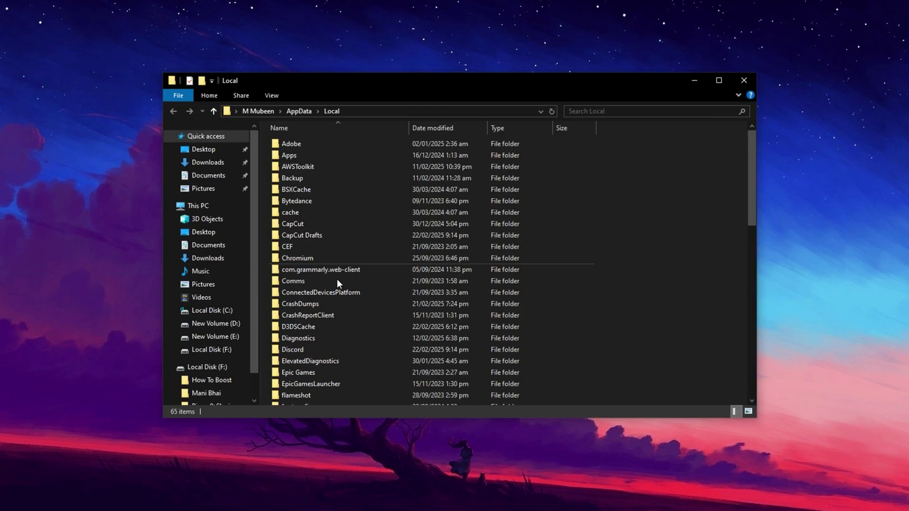
pyautogui.click(296, 111)
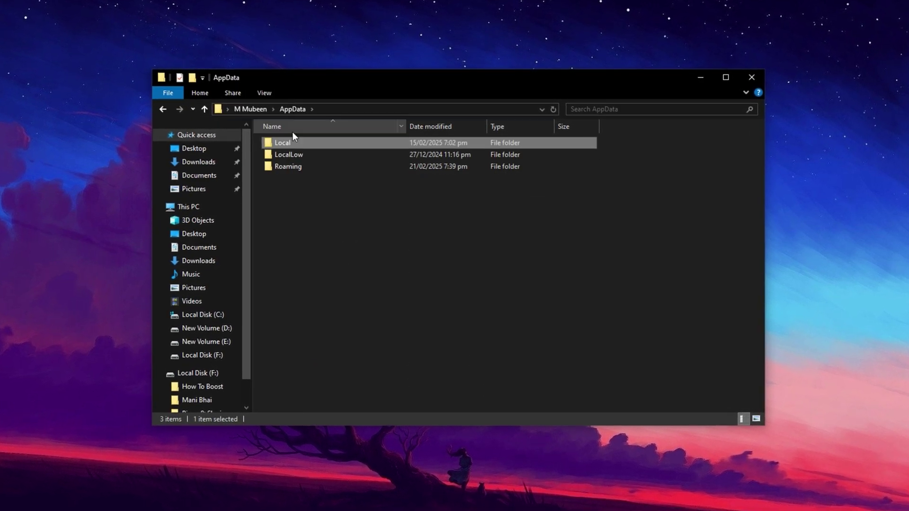
pyautogui.doubleClick(290, 154)
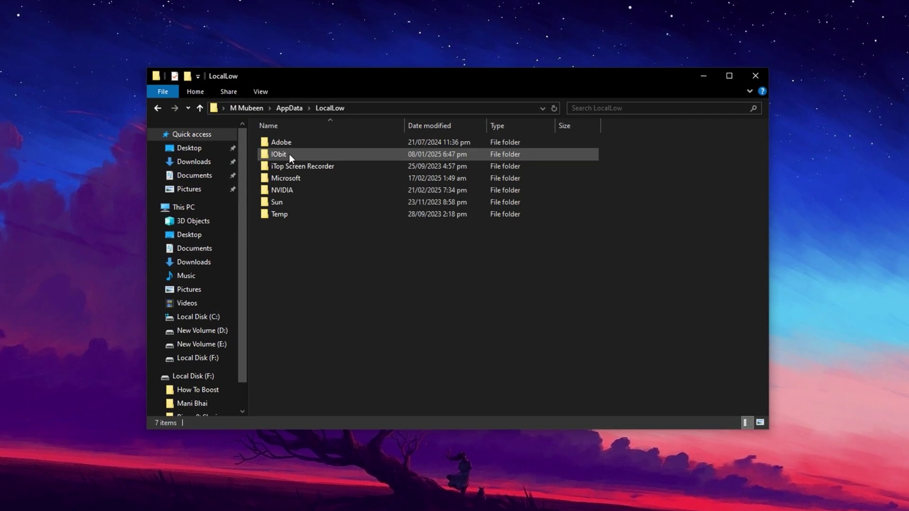
pyautogui.doubleClick(286, 191)
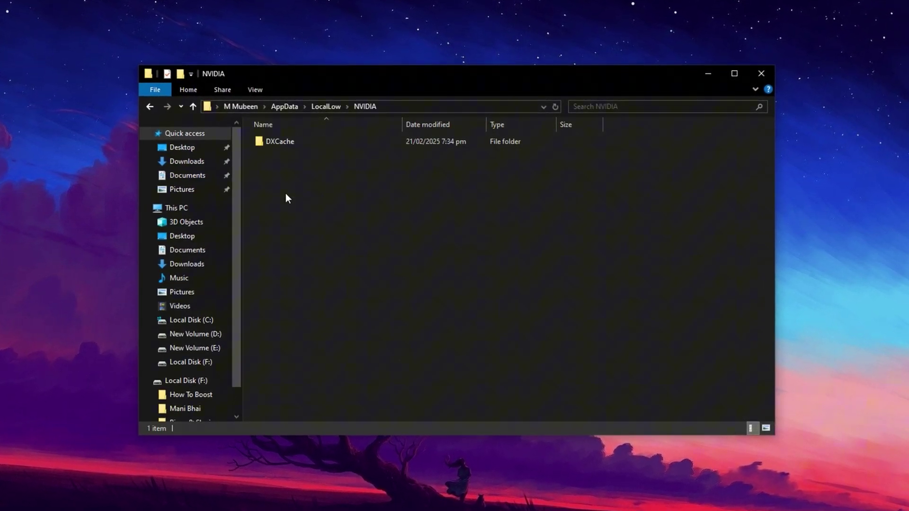
pyautogui.click(284, 139)
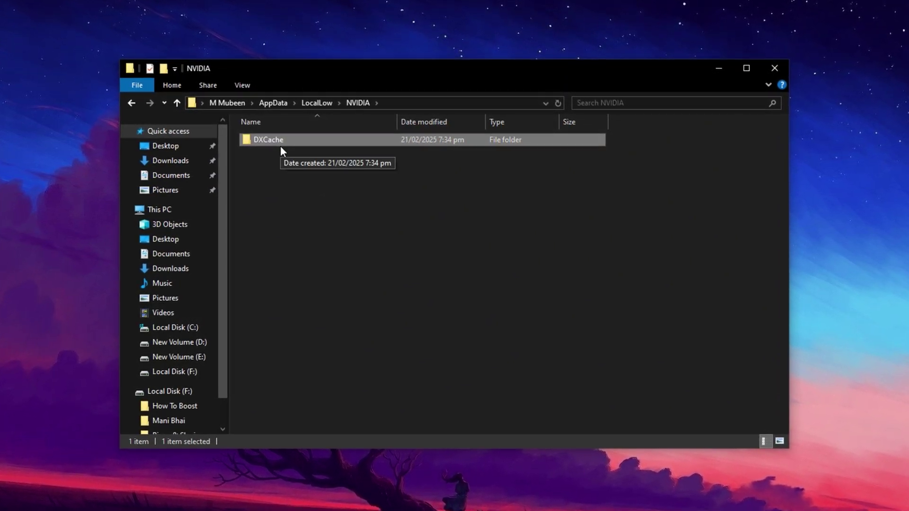
pyautogui.press('Delete')
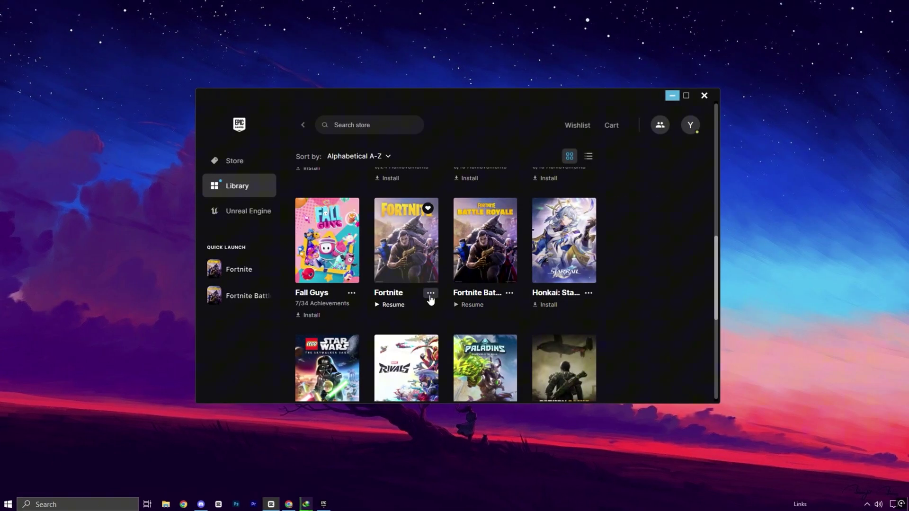
# Open Fortnite's installation options from the Epic Games Launcher library and review the High Resolution Textures component.
pyautogui.click(430, 294)
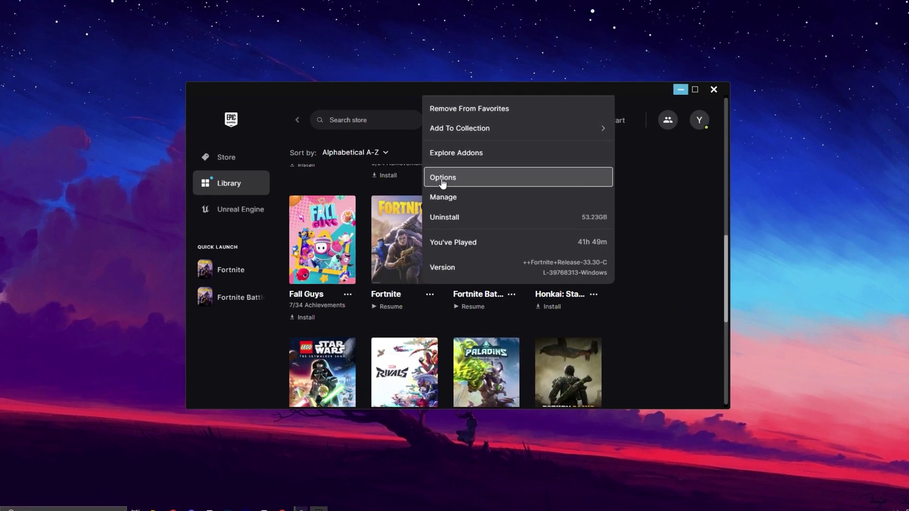
pyautogui.click(470, 180)
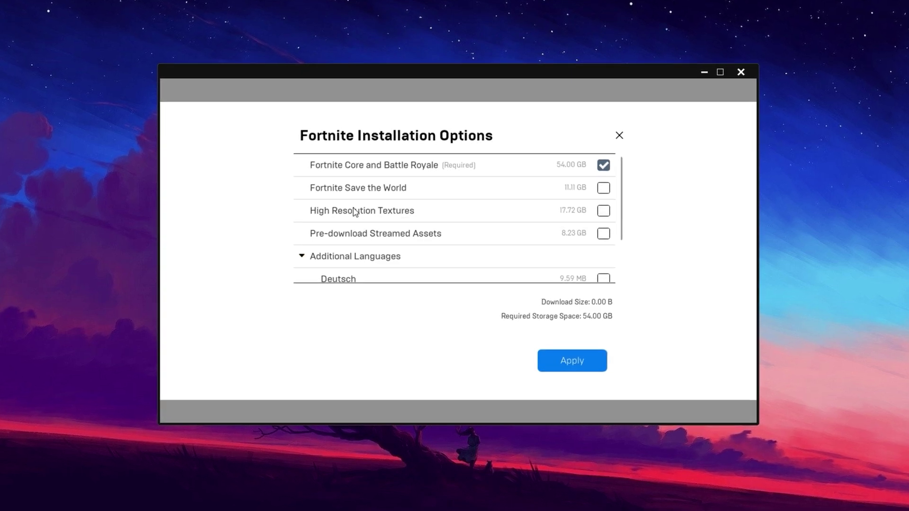
pyautogui.moveTo(394, 216)
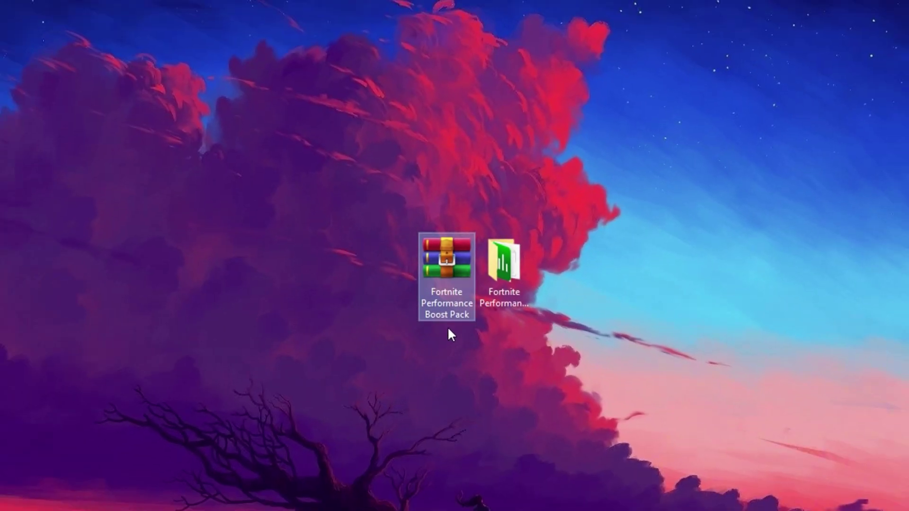
# Open the Low Performance Visuals folder inside the Fortnite Performance Boost Pack folder on the desktop.
pyautogui.click(449, 341)
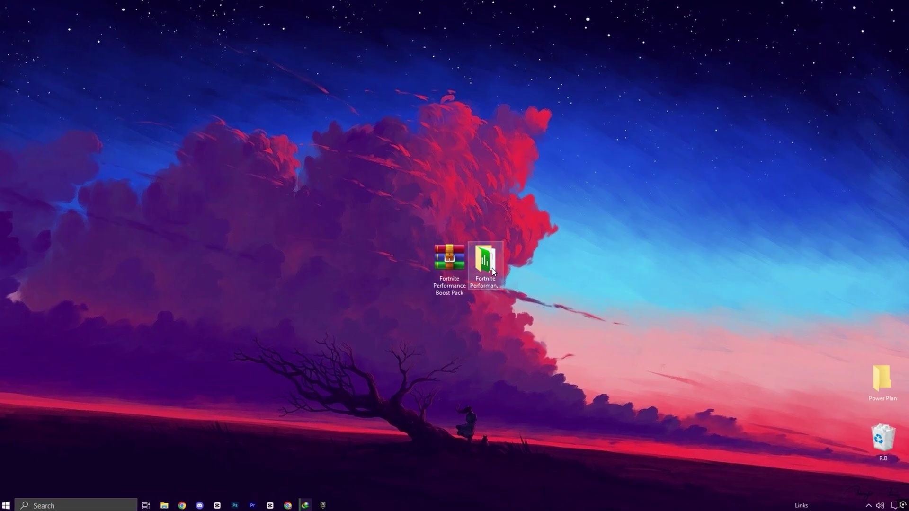
pyautogui.doubleClick(493, 272)
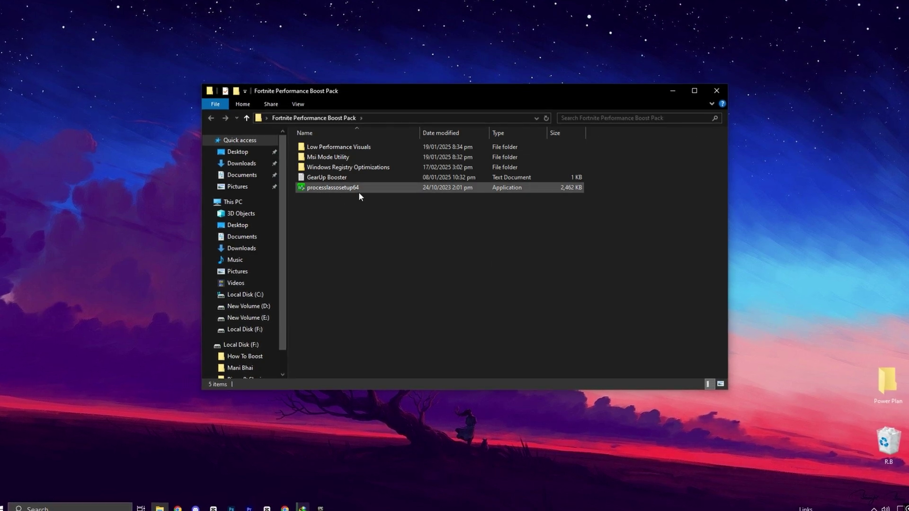
pyautogui.doubleClick(353, 147)
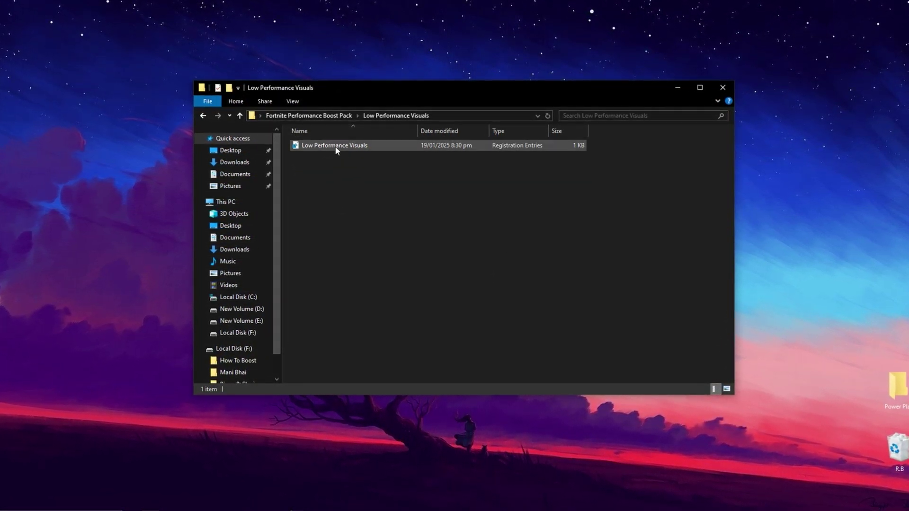
# Merge the Low Performance Visuals registration file into the Windows registry, allowing the Registry Editor to make changes.
pyautogui.click(335, 147)
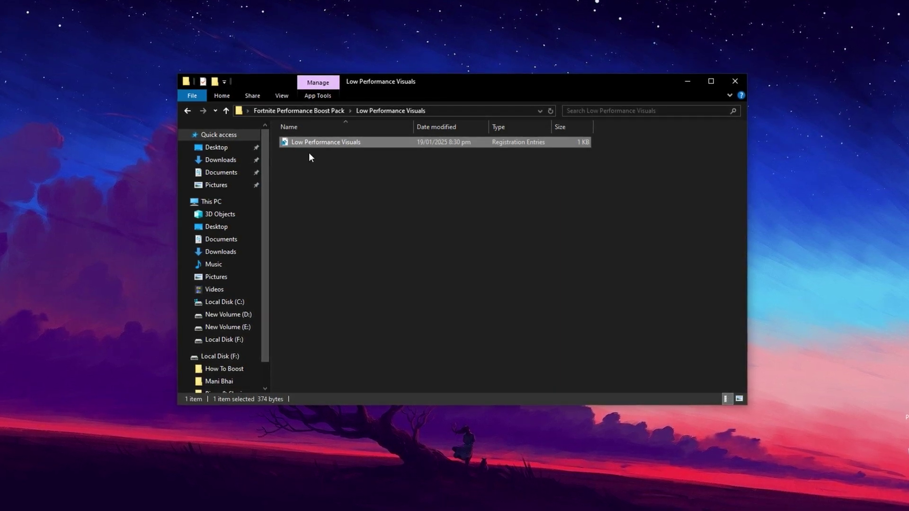
pyautogui.doubleClick(320, 144)
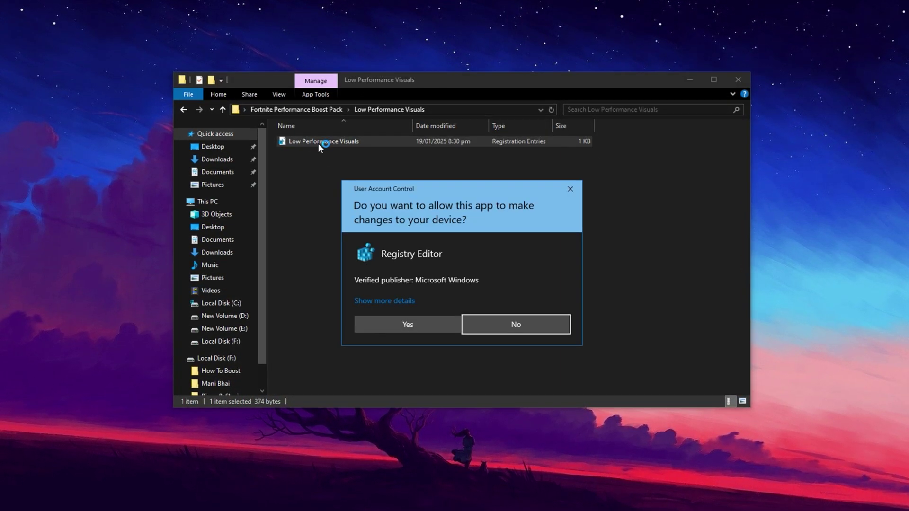
pyautogui.click(393, 324)
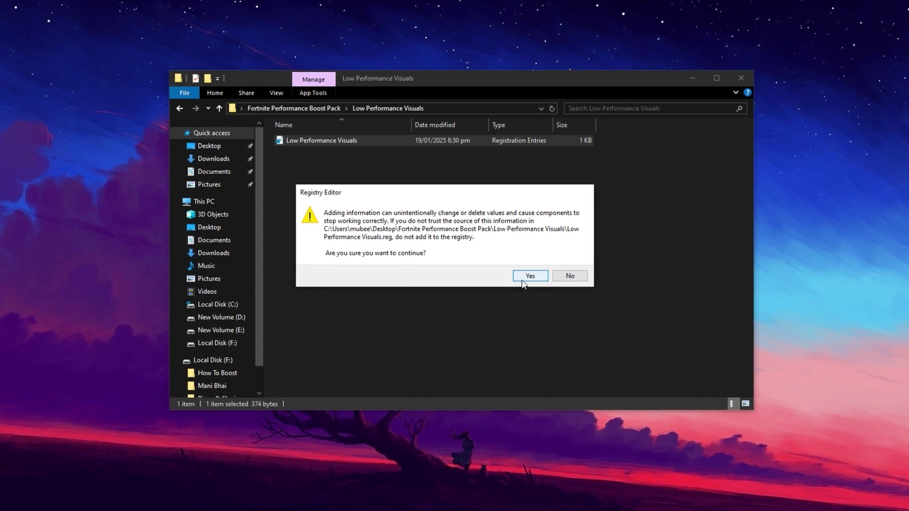
pyautogui.click(523, 280)
pyautogui.click(571, 266)
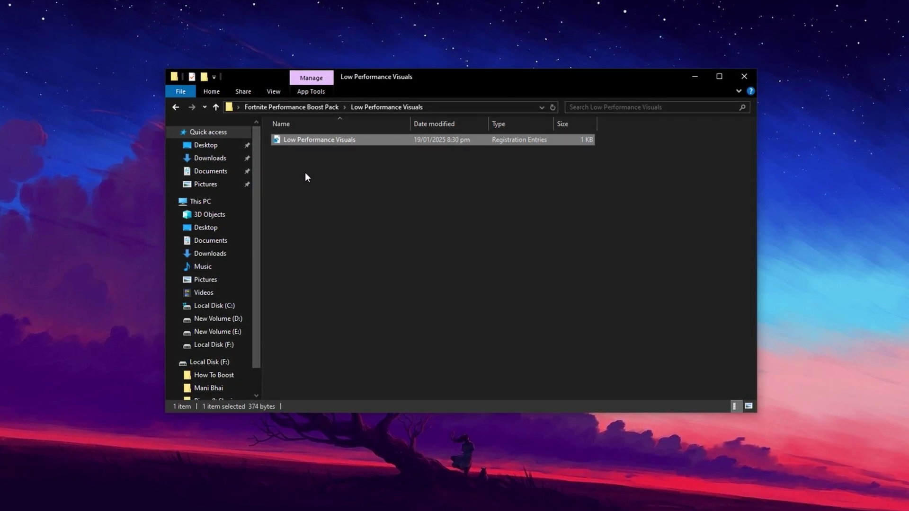
pyautogui.click(305, 173)
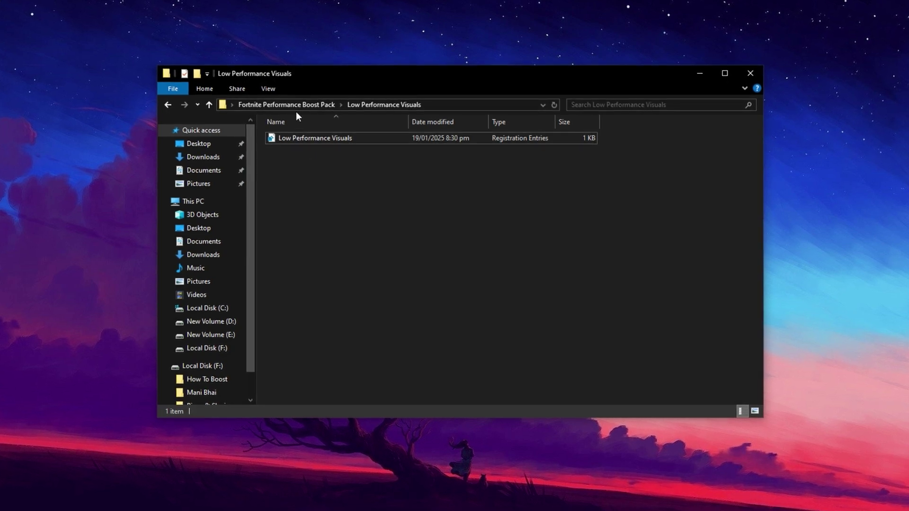
# Open the pack's Windows Registry Optimizations folder and look over its registration files.
pyautogui.click(285, 108)
pyautogui.doubleClick(314, 161)
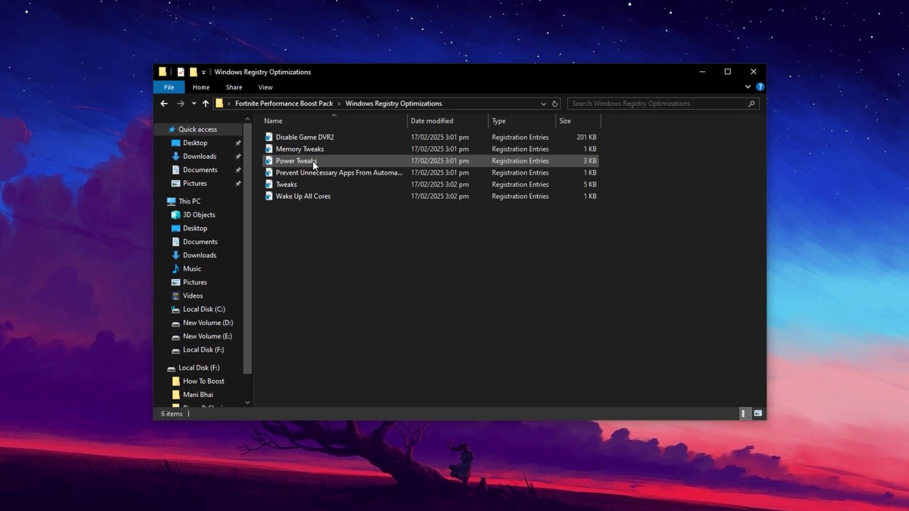
pyautogui.moveTo(304, 208); pyautogui.dragTo(307, 145)
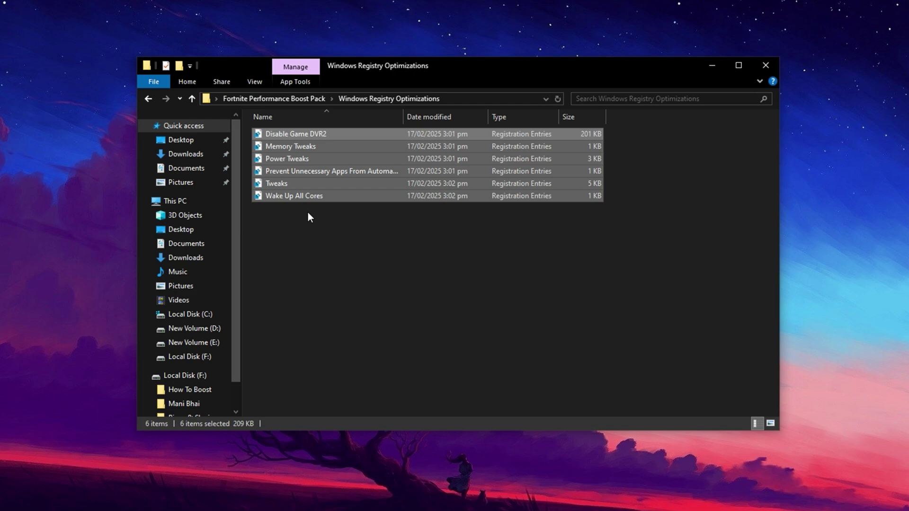
pyautogui.click(307, 221)
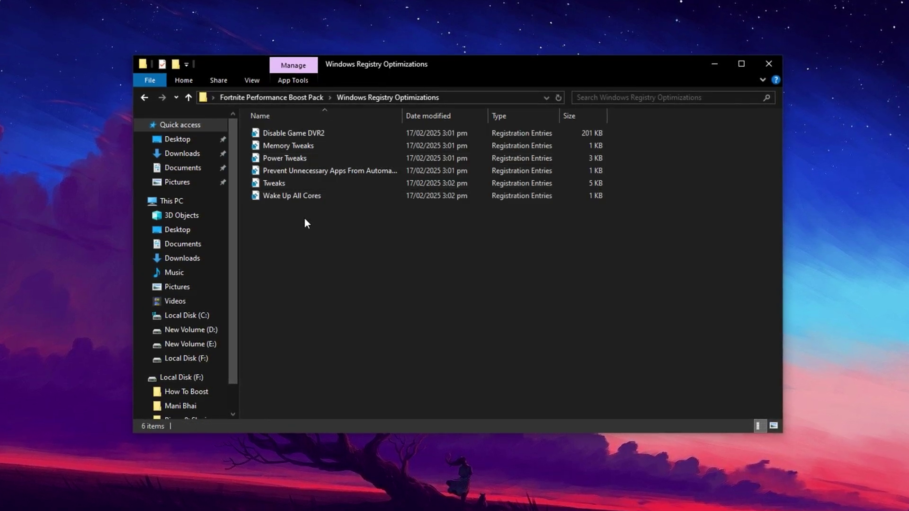
# Return to the Fortnite Performance Boost Pack folder and run processlassosetup64.
pyautogui.click(243, 97)
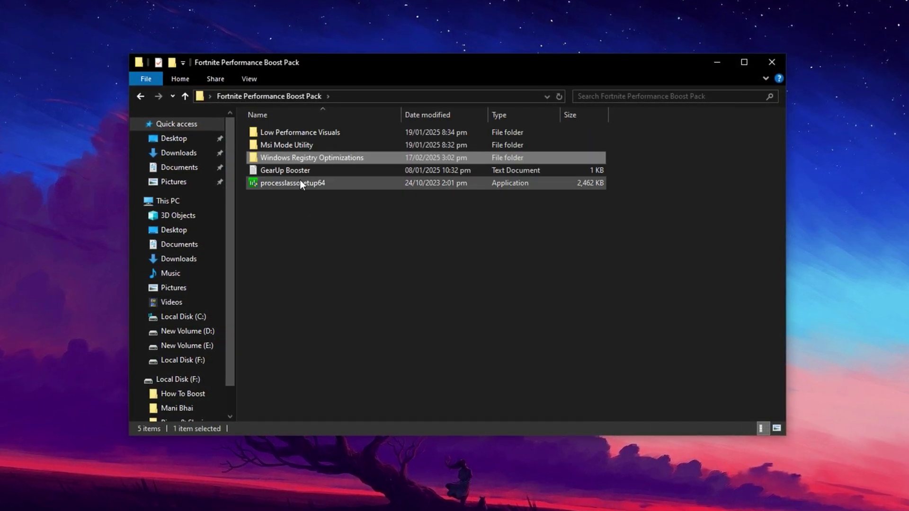
pyautogui.click(280, 185)
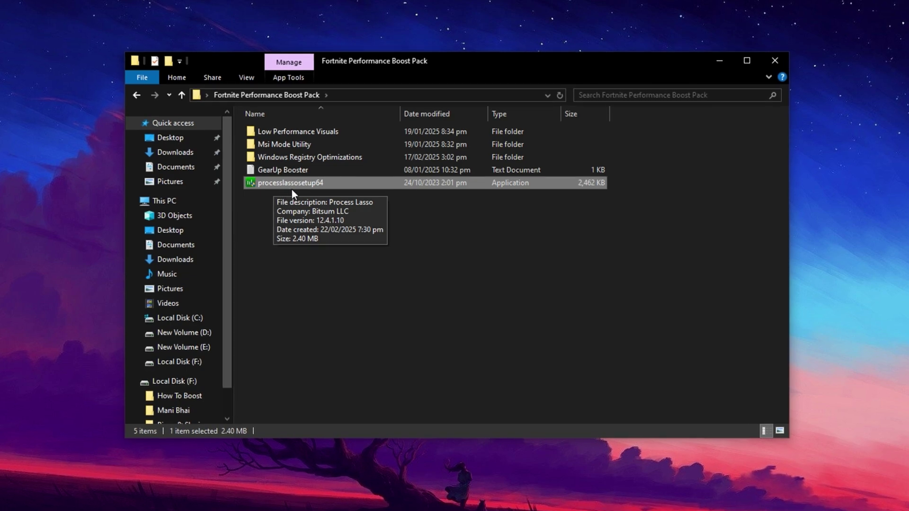
pyautogui.doubleClick(292, 188)
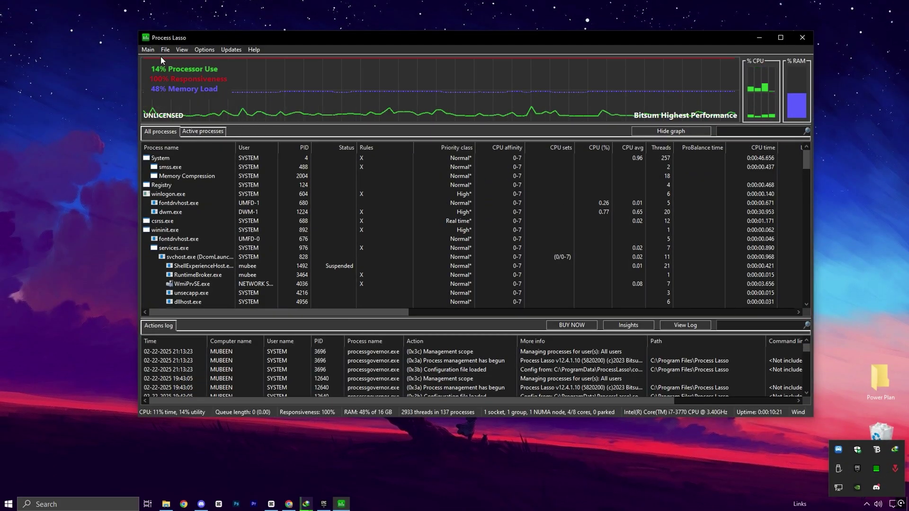
# Turn off SmartTrim and turn on Performance Mode in Process Lasso.
pyautogui.click(146, 50)
pyautogui.moveTo(238, 98)
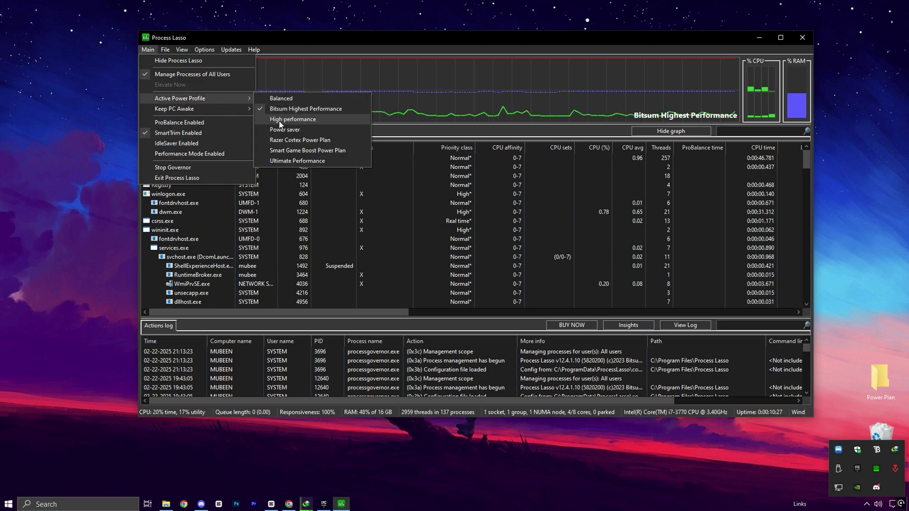
pyautogui.click(149, 133)
pyautogui.click(149, 50)
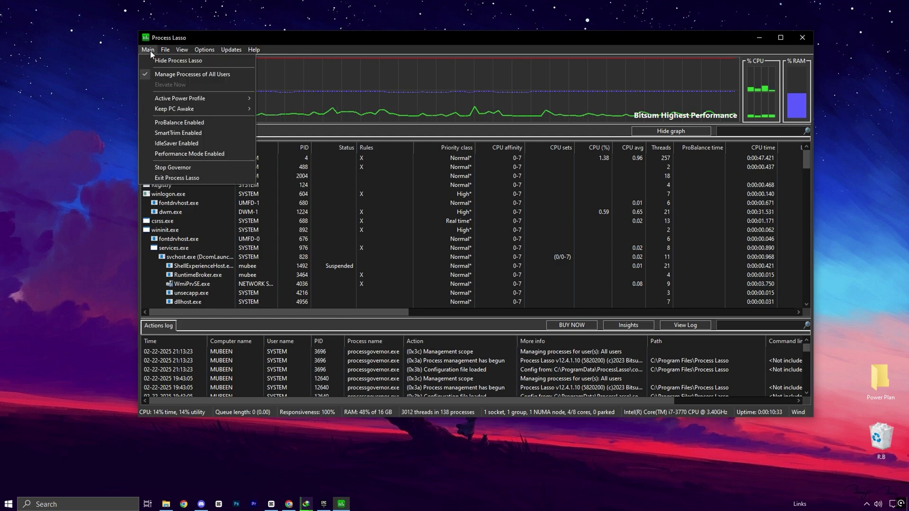
pyautogui.click(149, 154)
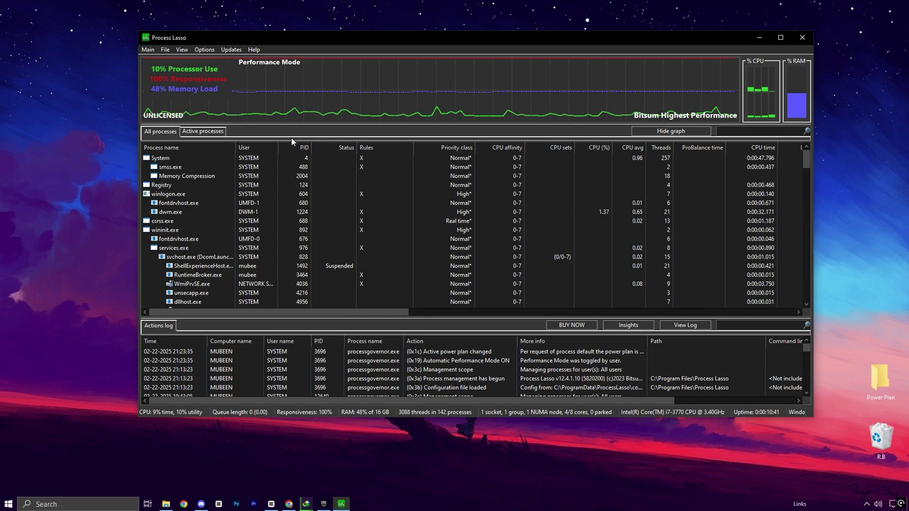
# Enable SmartTrim in the memory options.
pyautogui.click(204, 49)
pyautogui.moveTo(300, 61)
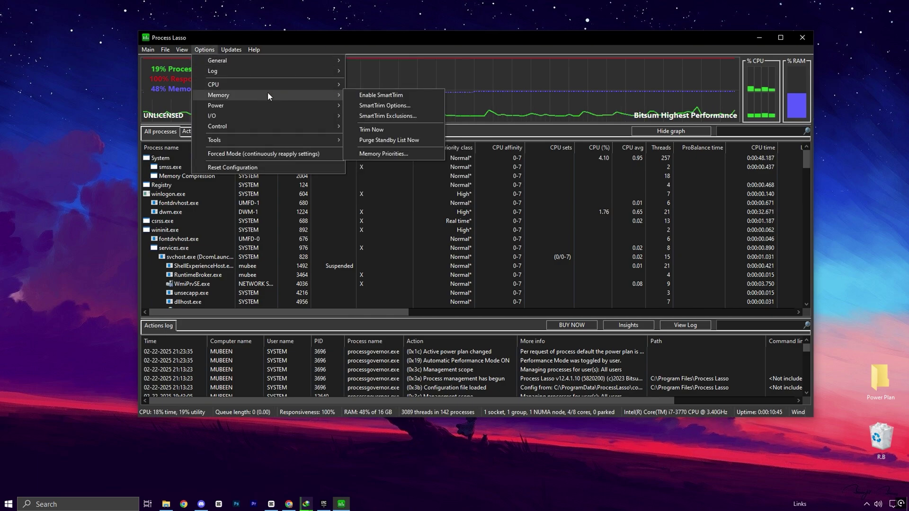
pyautogui.click(400, 93)
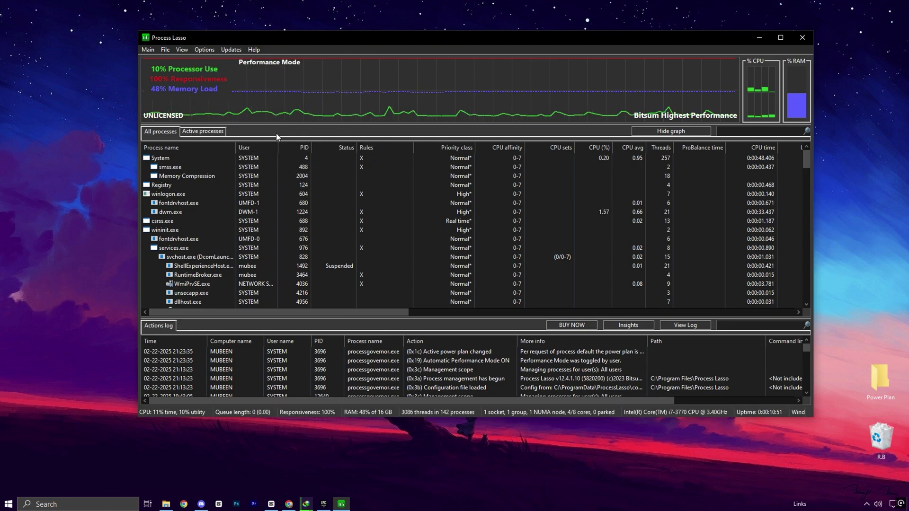
# List only the active processes and set the CPU priority of dwm.exe to always High.
pyautogui.click(196, 135)
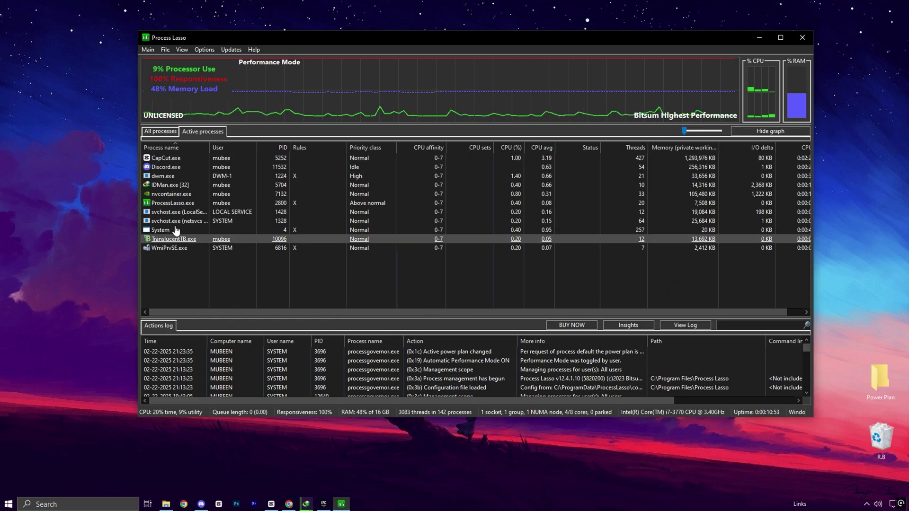
pyautogui.rightClick(158, 232)
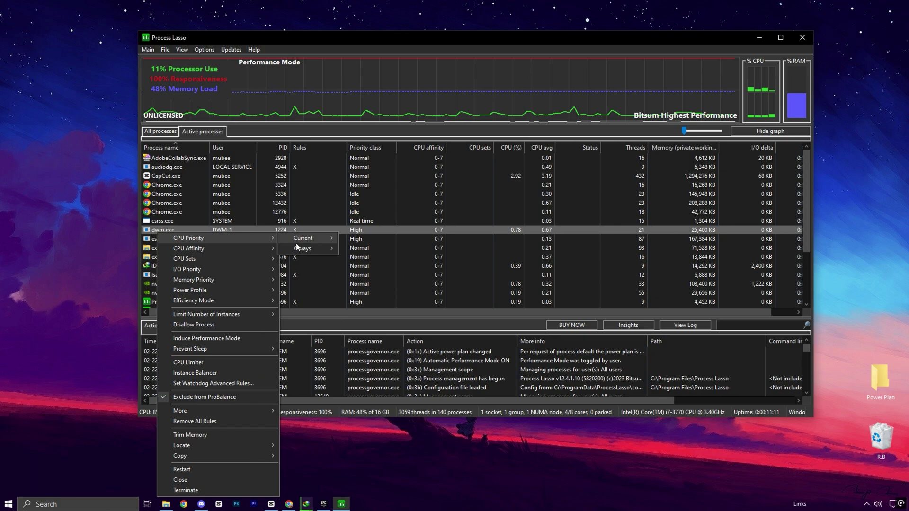
pyautogui.moveTo(317, 249)
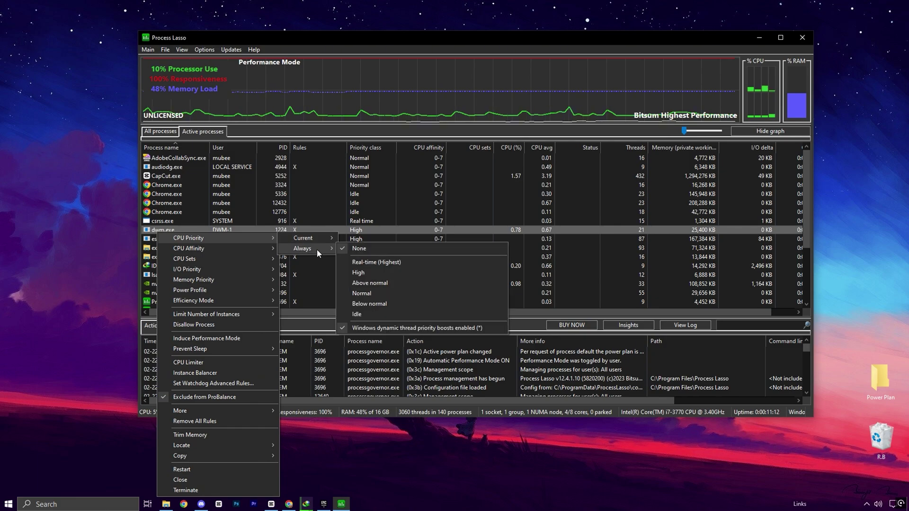
pyautogui.click(359, 272)
pyautogui.click(567, 251)
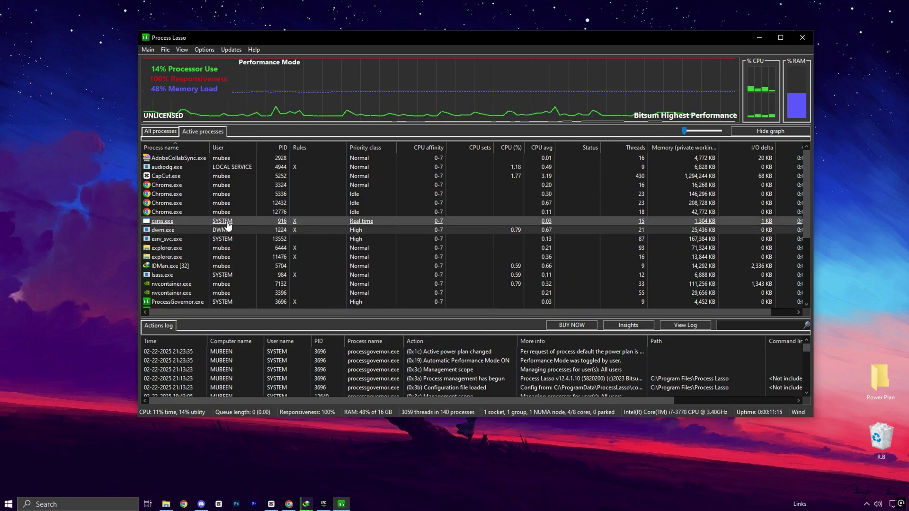
# Remove CPU 0 from the always-applied CPU affinity of Discord.exe.
pyautogui.rightClick(166, 232)
pyautogui.moveTo(269, 248)
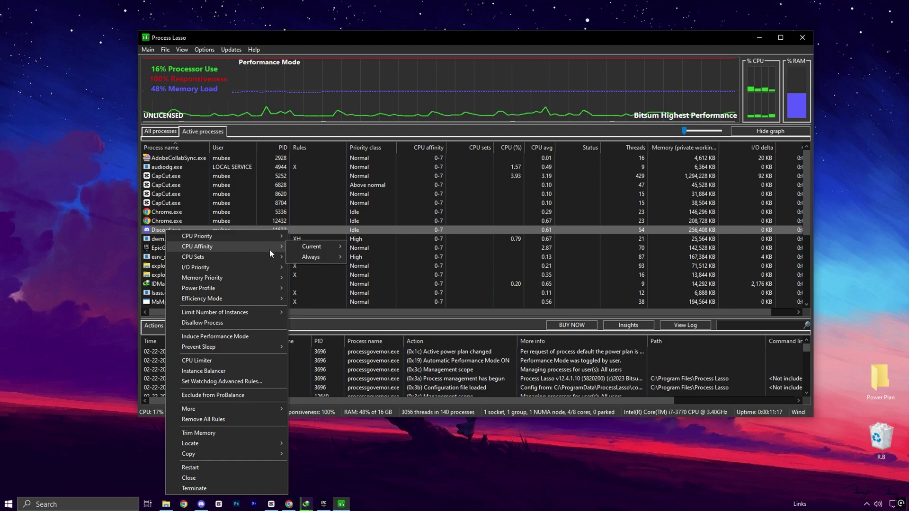
pyautogui.moveTo(329, 257)
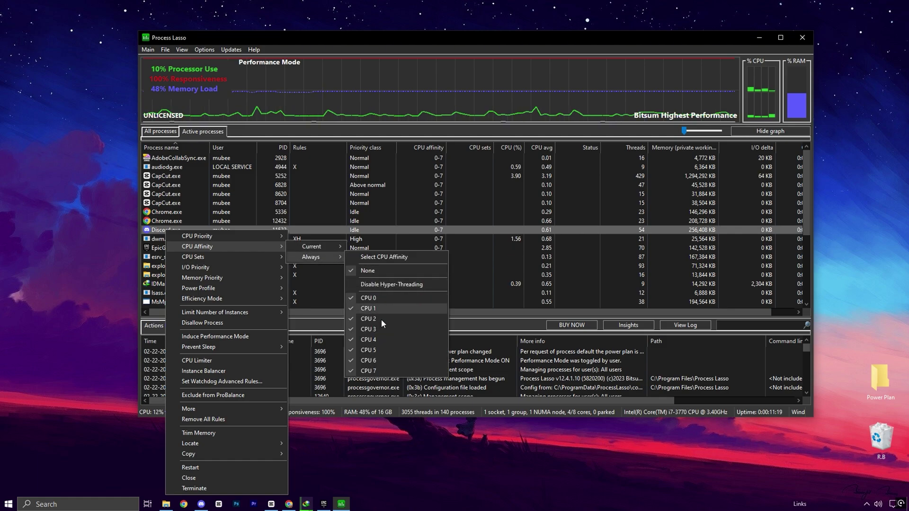
pyautogui.click(351, 298)
# Set the I/O priority of dwm.exe to always High.
pyautogui.rightClick(172, 232)
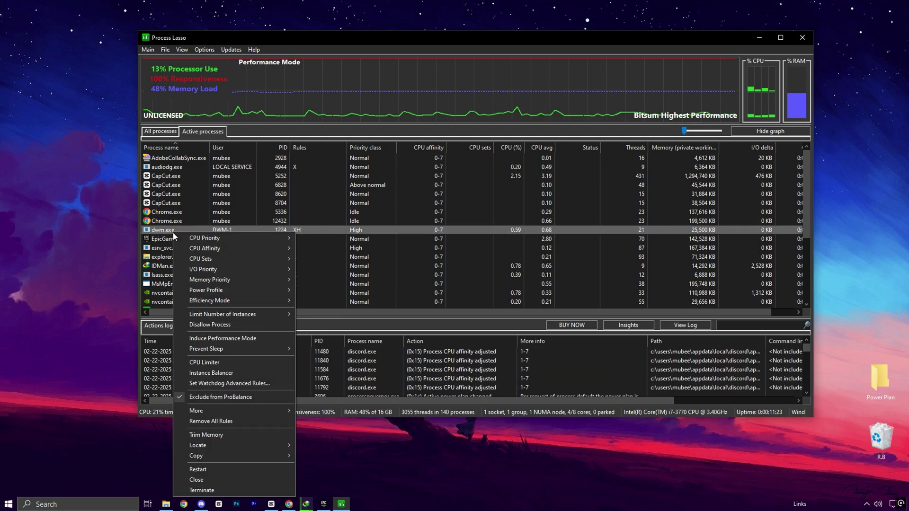
pyautogui.moveTo(275, 271)
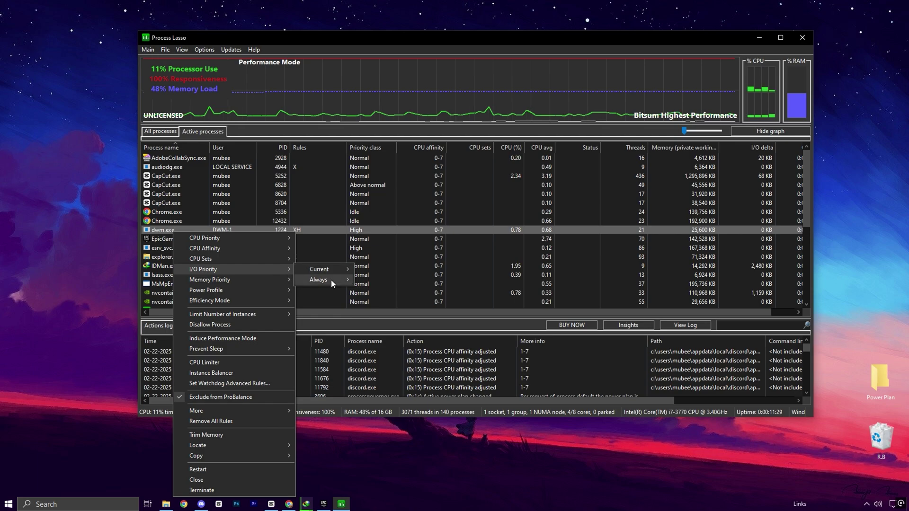
pyautogui.moveTo(334, 281)
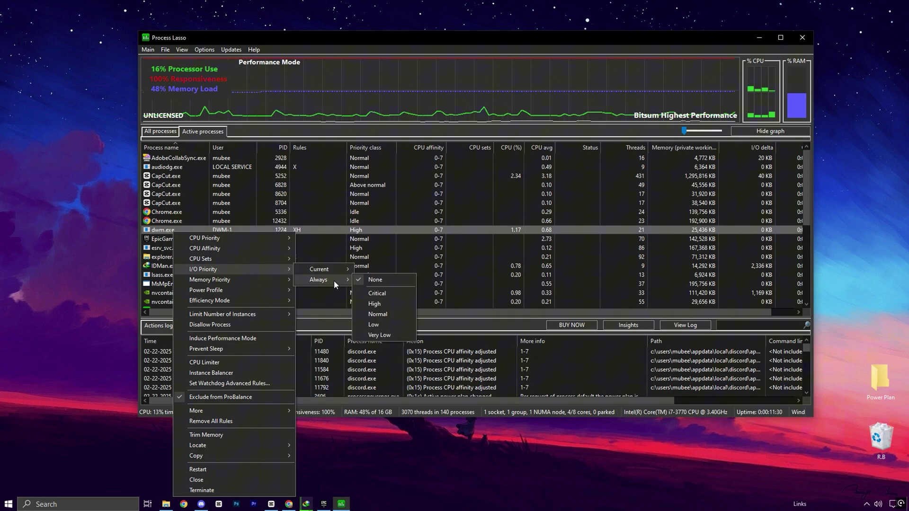
pyautogui.click(375, 305)
# Check the always-applied memory priority choices of dwm.exe and set its power profile to High performance.
pyautogui.rightClick(163, 228)
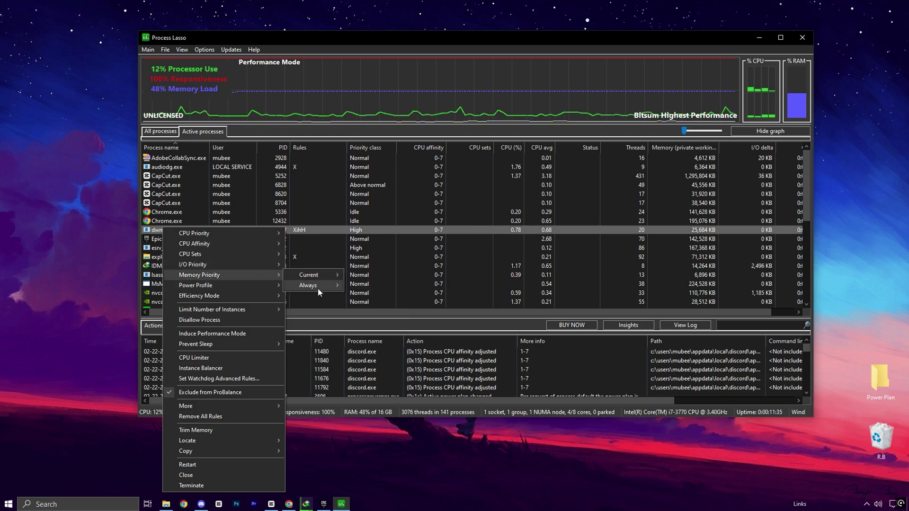
pyautogui.moveTo(319, 290)
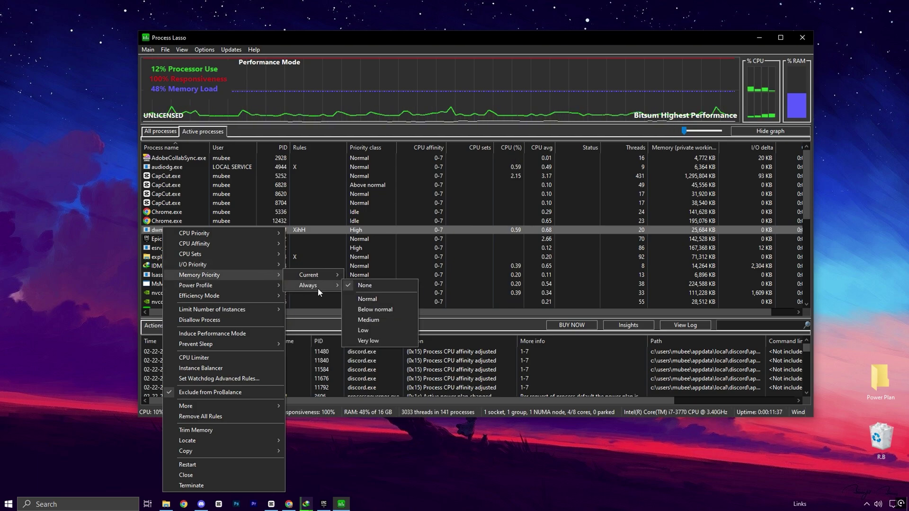
pyautogui.moveTo(225, 288)
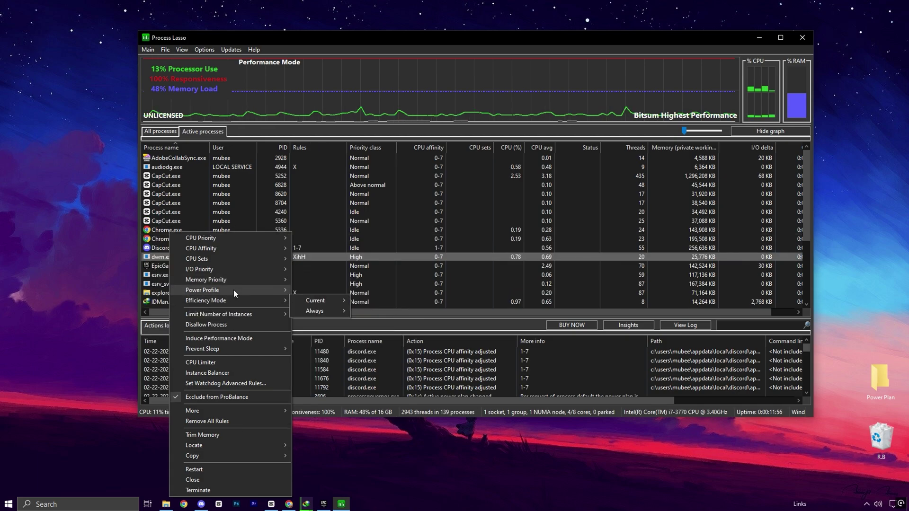
pyautogui.moveTo(244, 290)
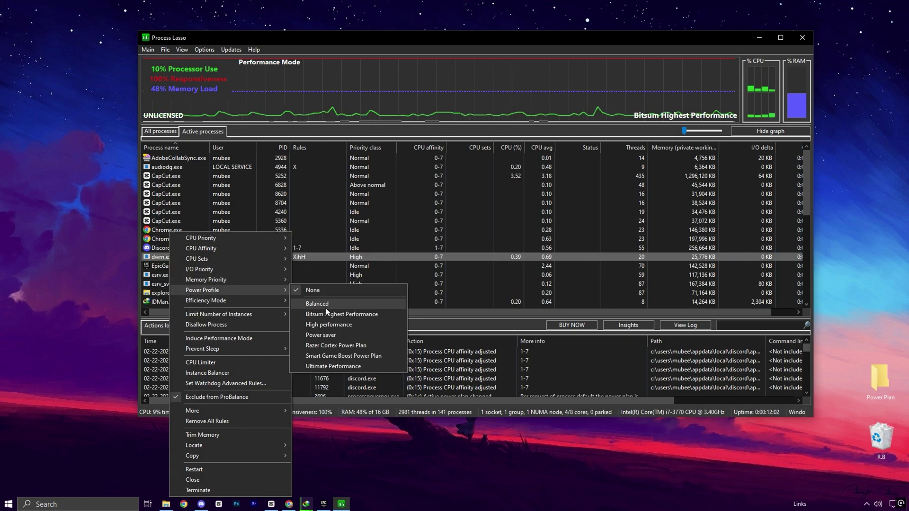
pyautogui.click(309, 327)
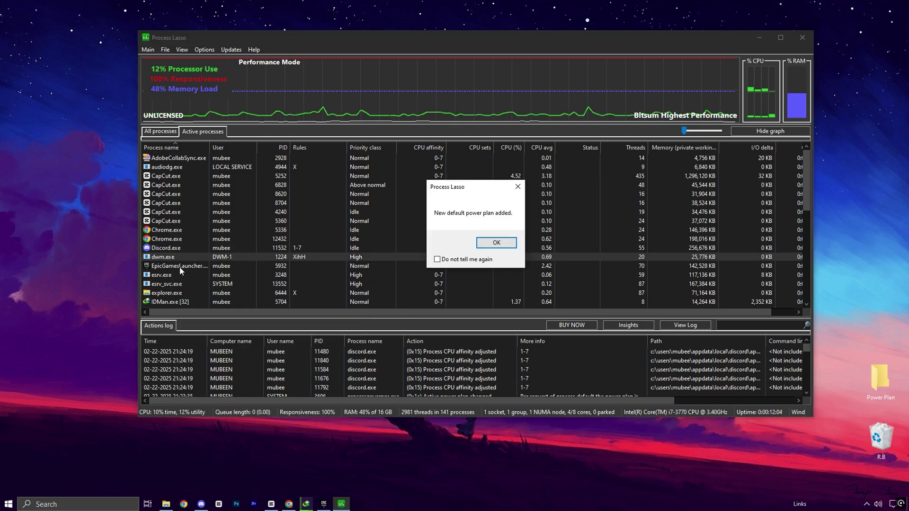
pyautogui.click(499, 243)
# Examine the additional options of an active svchost process, including Hard Throttle and exclusion from Foreground Boost.
pyautogui.rightClick(163, 260)
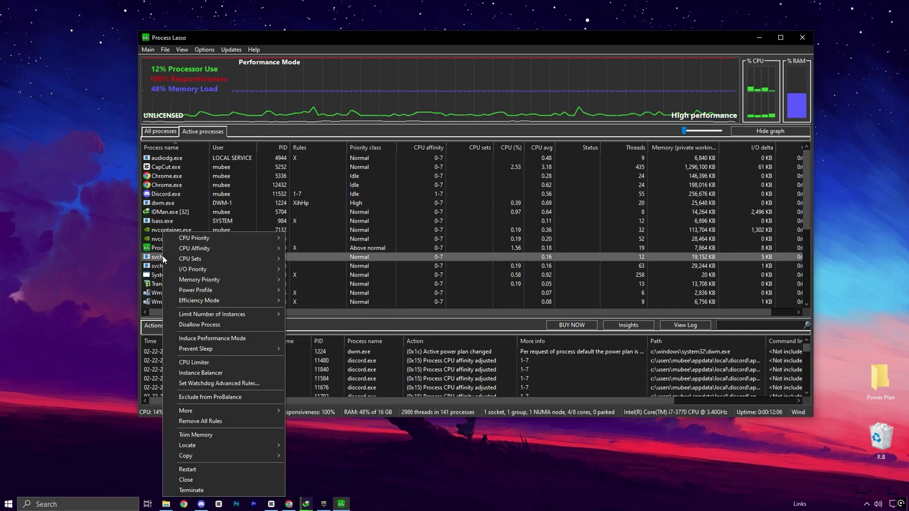
pyautogui.moveTo(202, 412)
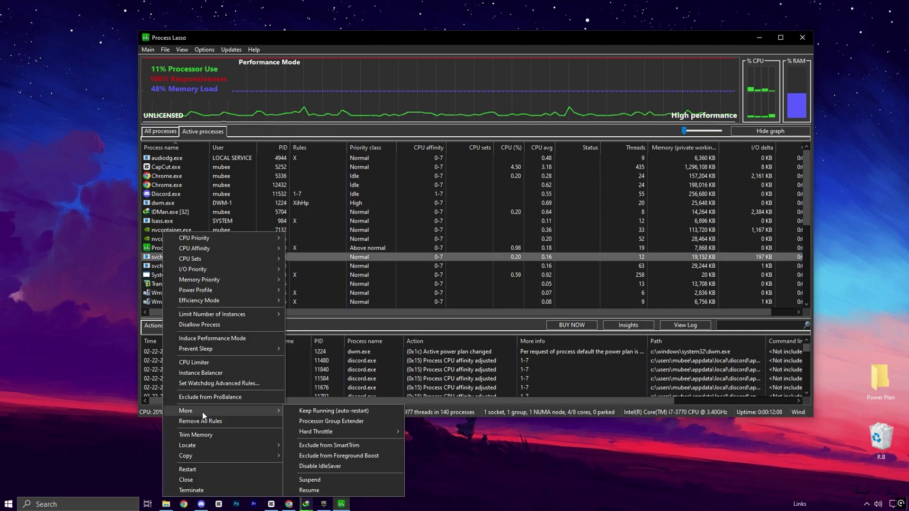
pyautogui.moveTo(313, 430)
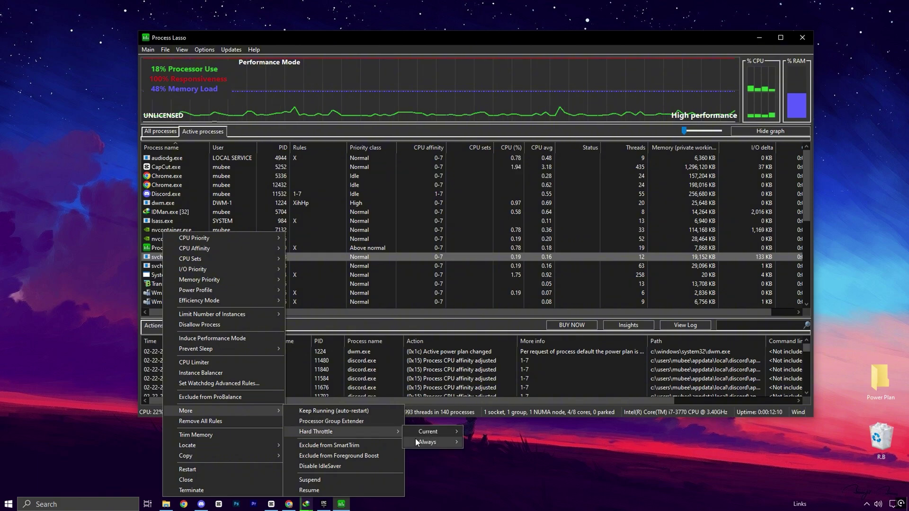
pyautogui.moveTo(419, 445)
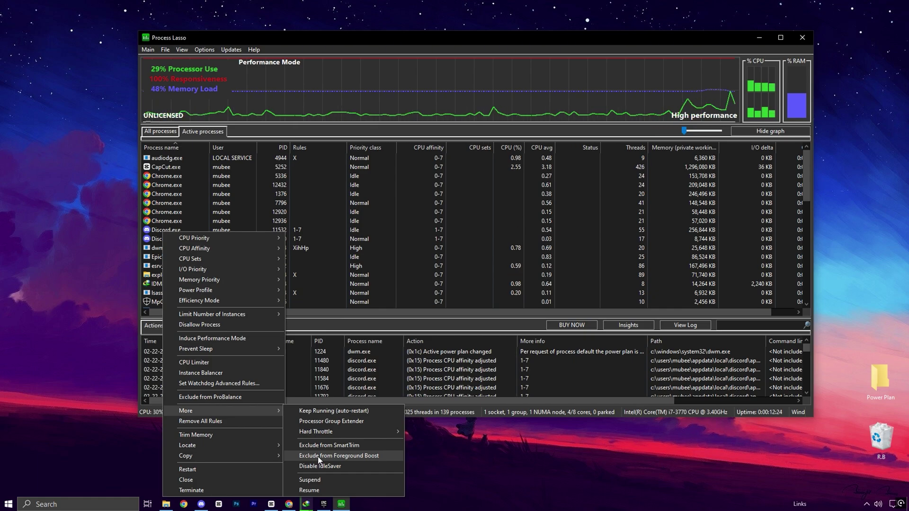
pyautogui.click(466, 49)
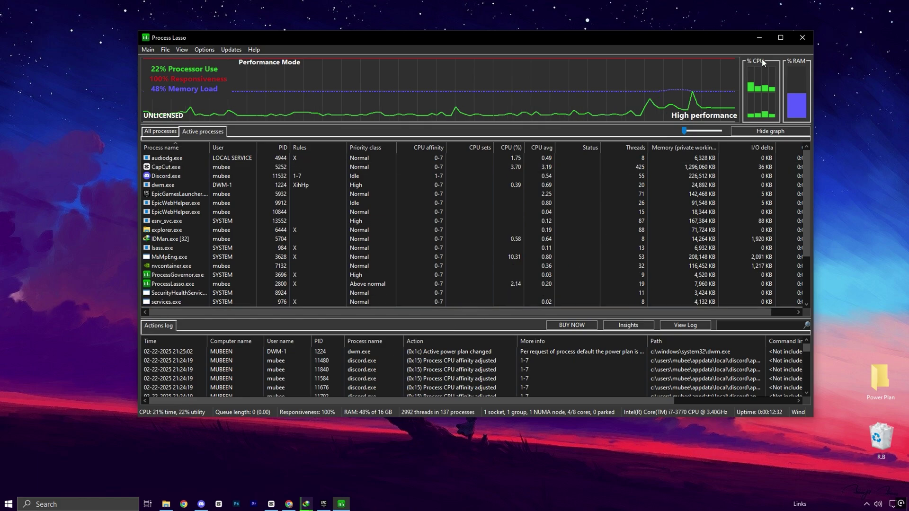
# Leave Process Lasso and run MSI_util_v3 from the Msi Mode Utility folder of the Fortnite Performance Boost Pack.
pyautogui.click(761, 38)
pyautogui.click(480, 229)
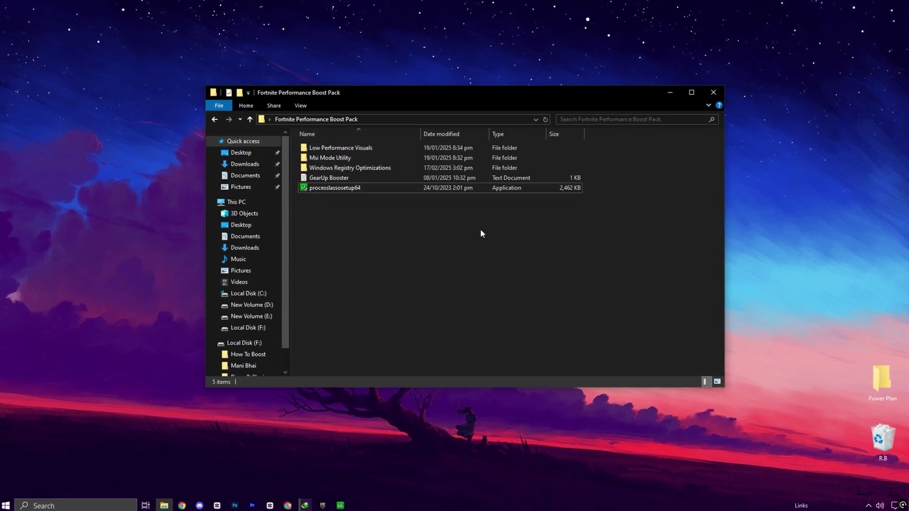
pyautogui.click(331, 159)
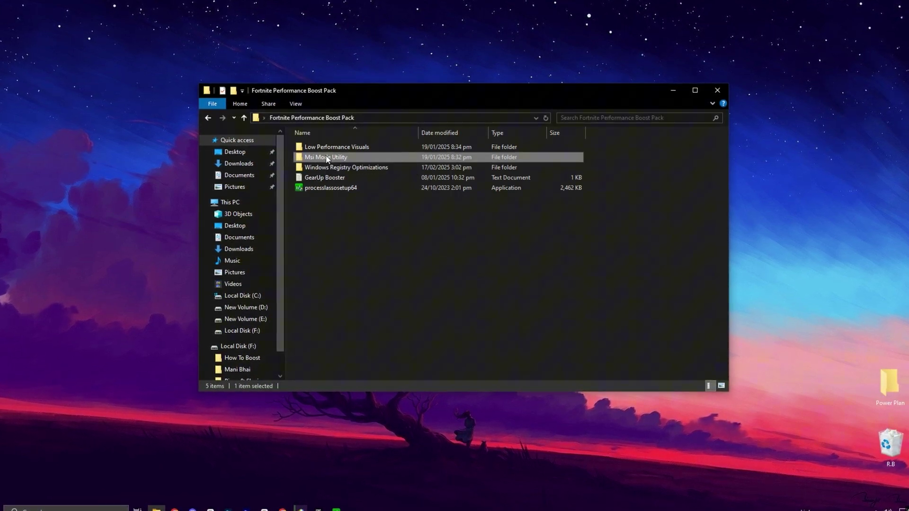
pyautogui.doubleClick(327, 159)
pyautogui.click(317, 150)
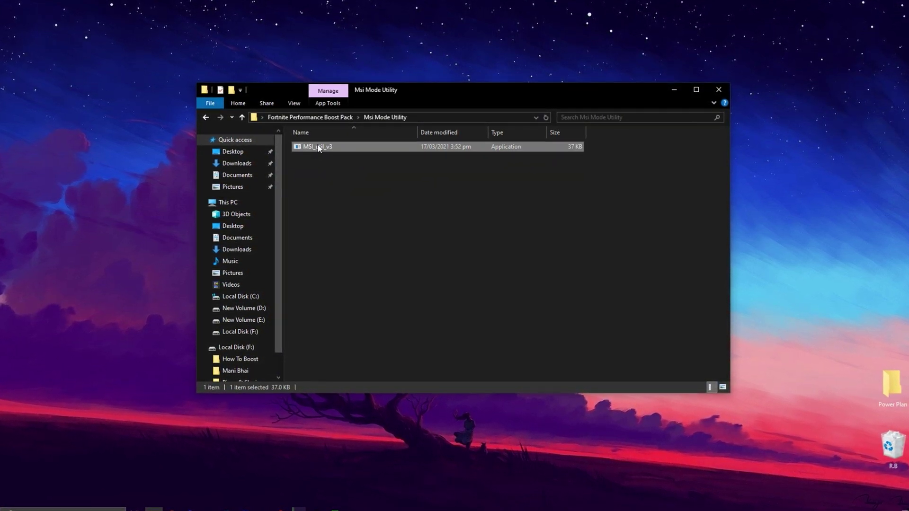
pyautogui.rightClick(318, 148)
pyautogui.click(326, 162)
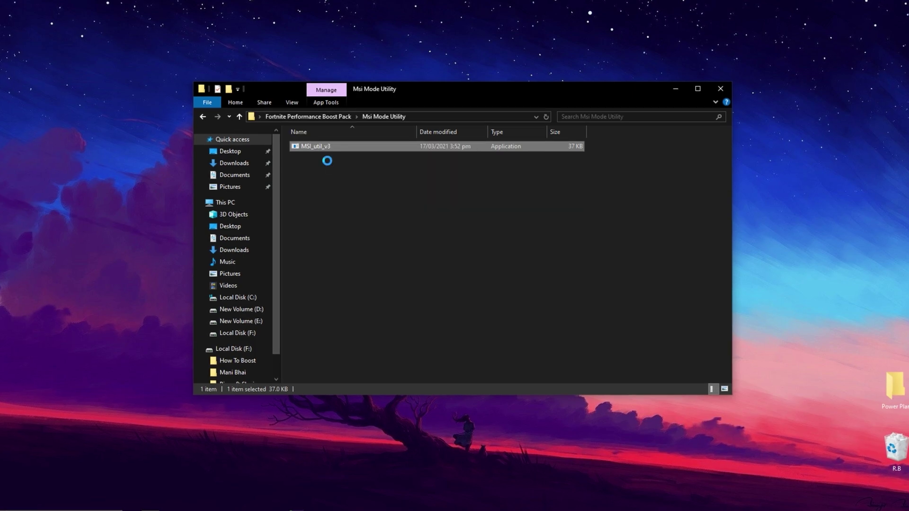
pyautogui.click(388, 325)
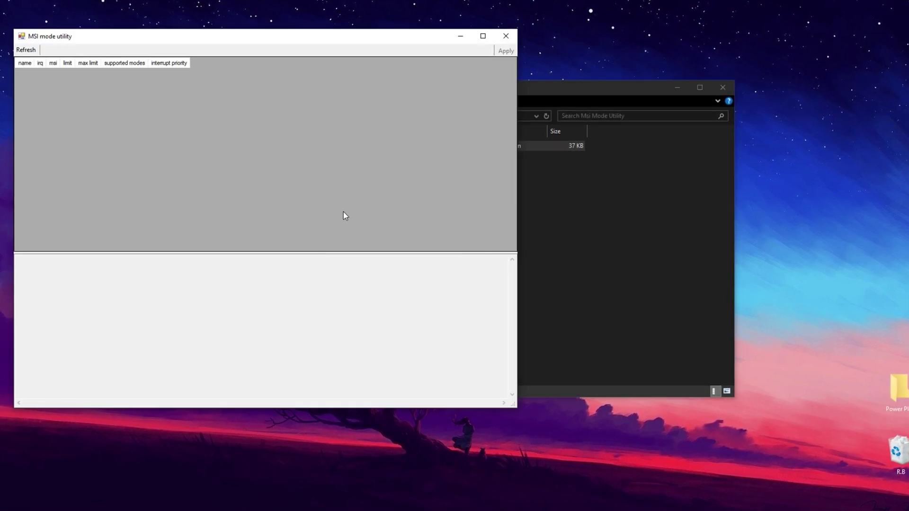
# Enable MSI mode for the NVIDIA GeForce GTX 1050 Ti with Normal interrupt priority, apply it and leave the utility.
pyautogui.moveTo(232, 38); pyautogui.dragTo(466, 110)
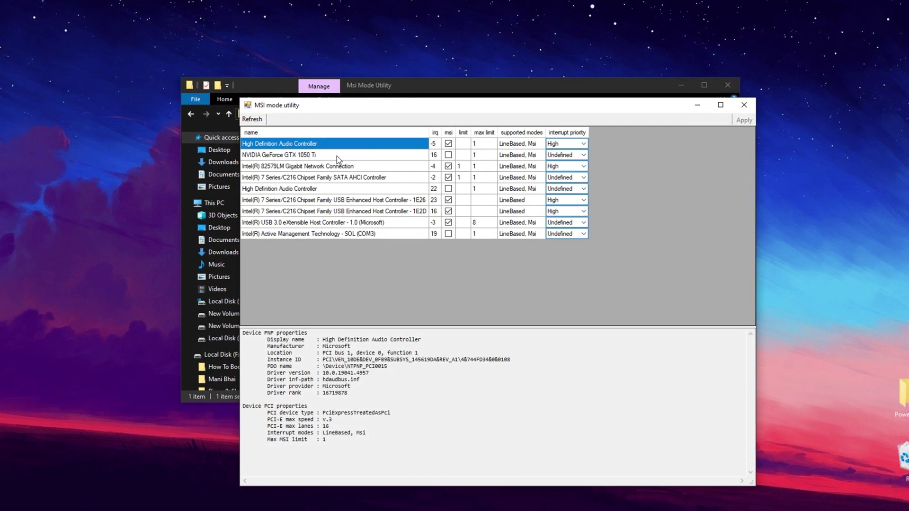
pyautogui.click(336, 155)
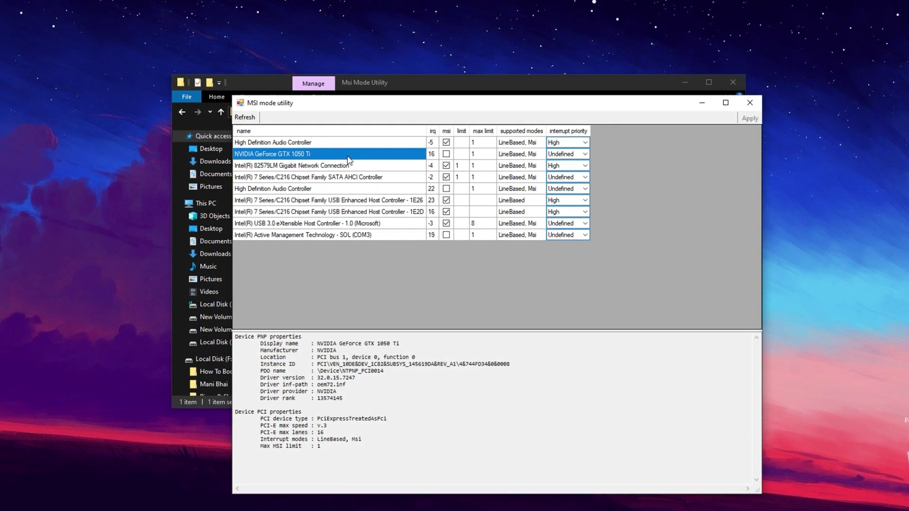
pyautogui.click(446, 154)
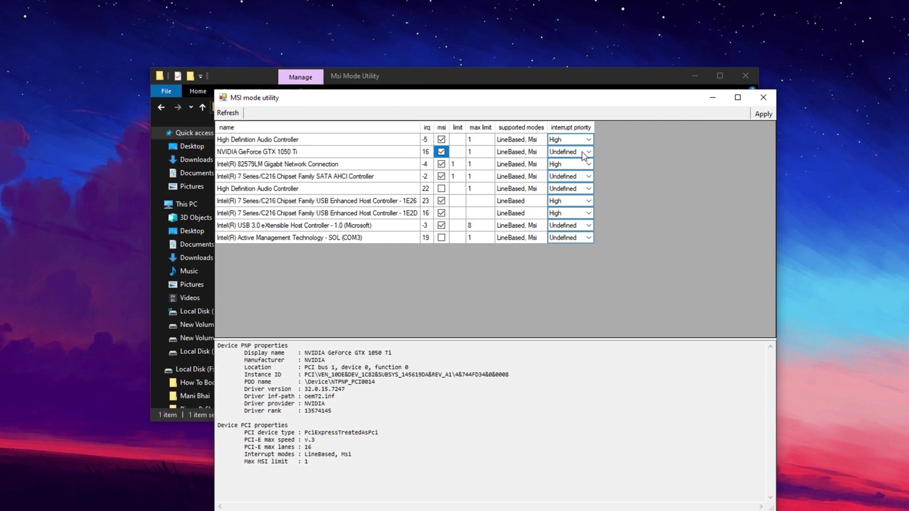
pyautogui.click(583, 152)
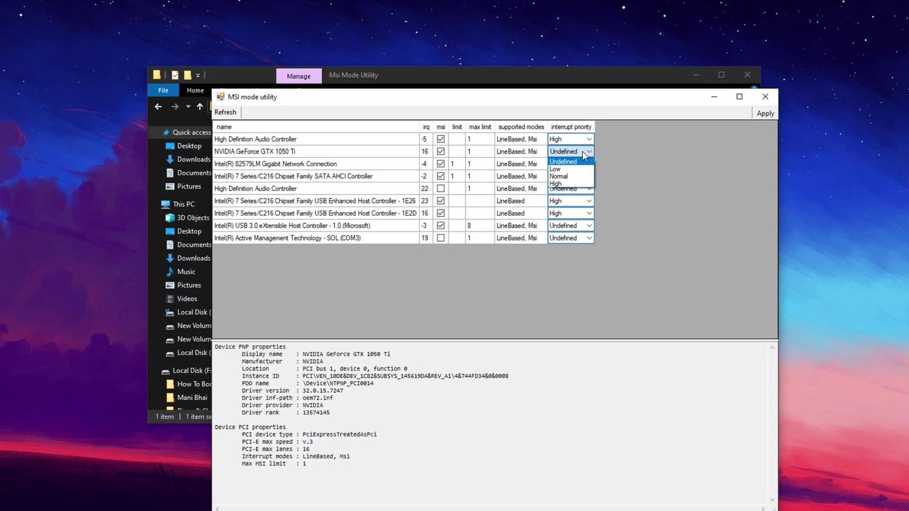
pyautogui.click(559, 177)
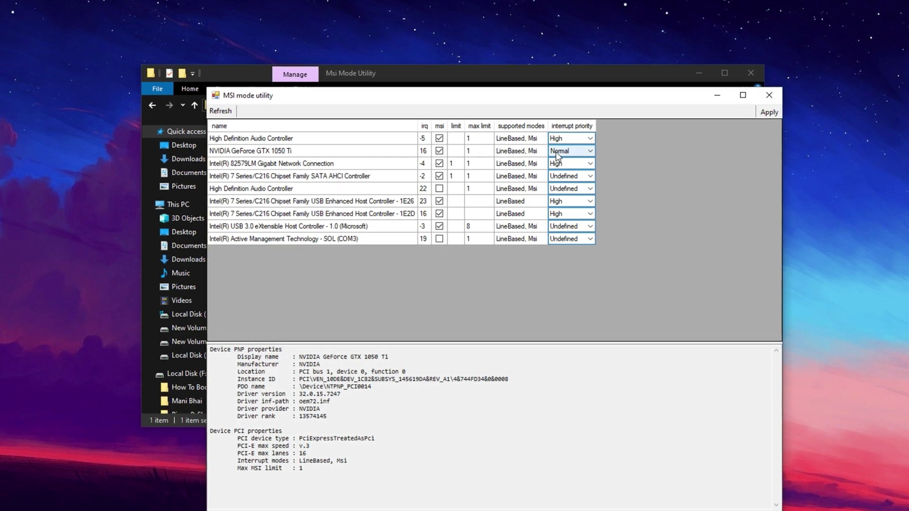
pyautogui.click(770, 112)
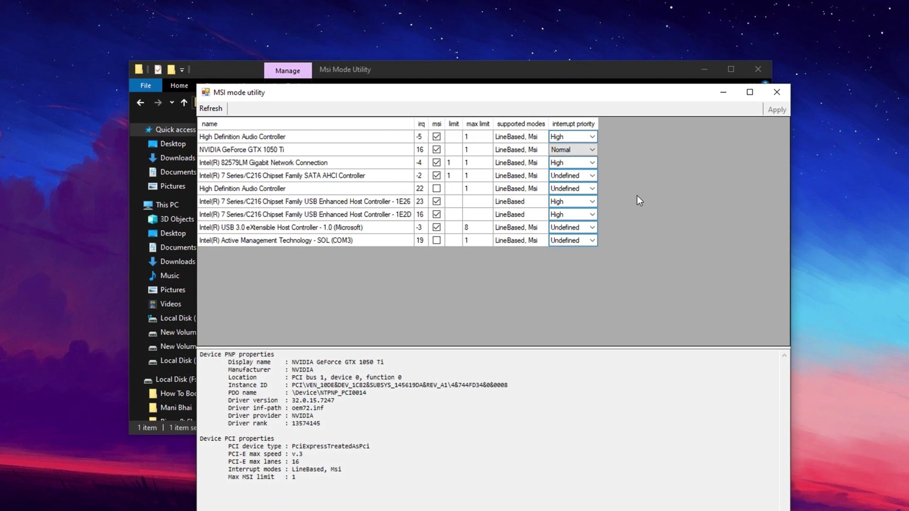
pyautogui.click(727, 98)
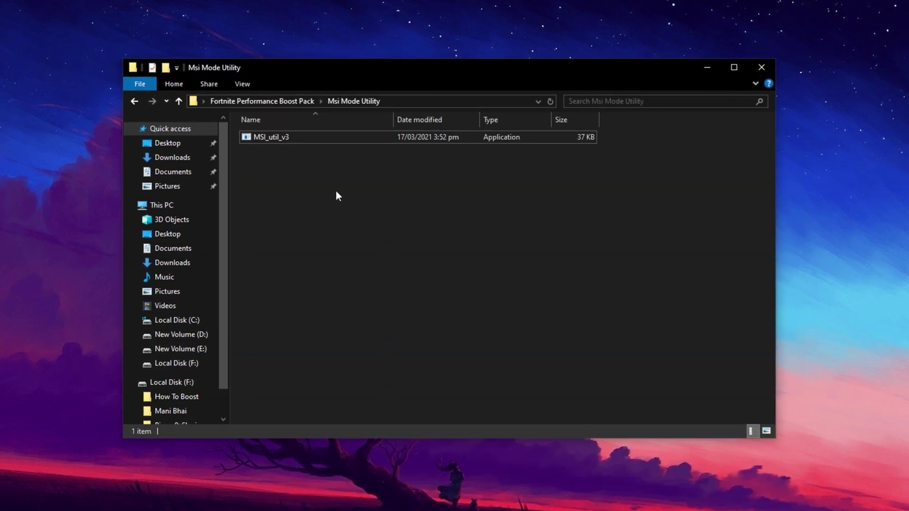
pyautogui.hotkey('alt', 'Left')
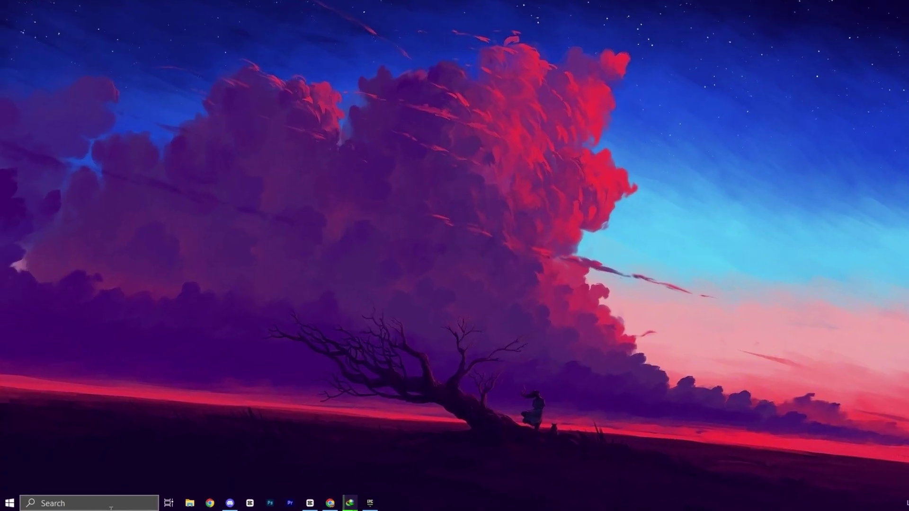
# Search Windows for "services" and open the Services console.
pyautogui.click(71, 502)
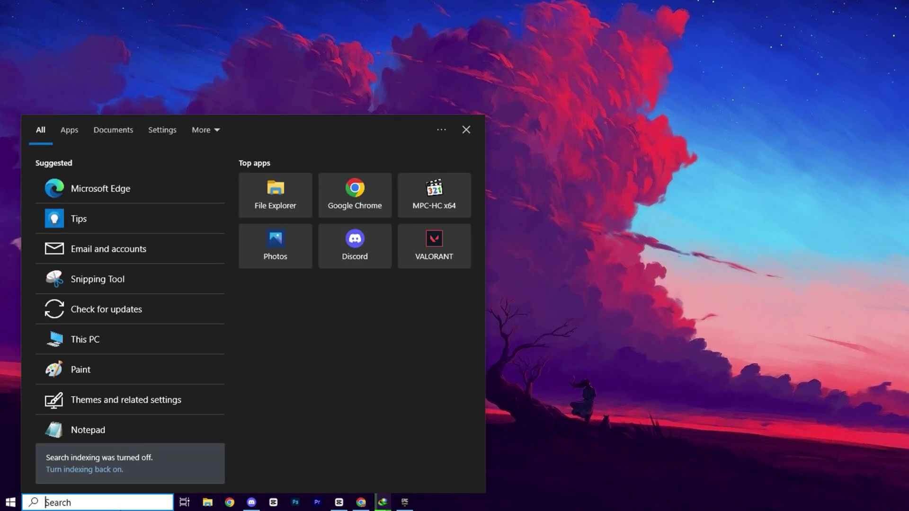
pyautogui.write('services')
pyautogui.click(149, 175)
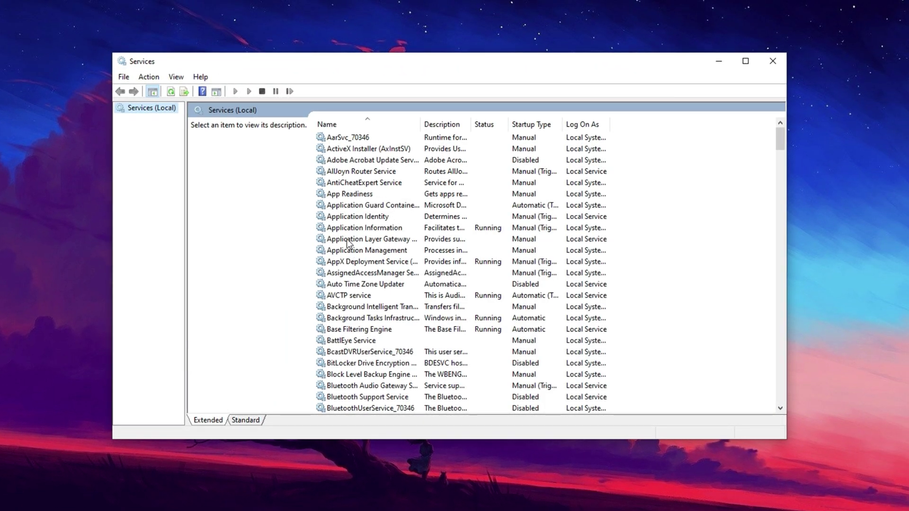
# Set the BitLocker Drive Encryption Service's startup type to Disabled, apply the setting and close its properties.
pyautogui.scroll(-2, 350, 264)
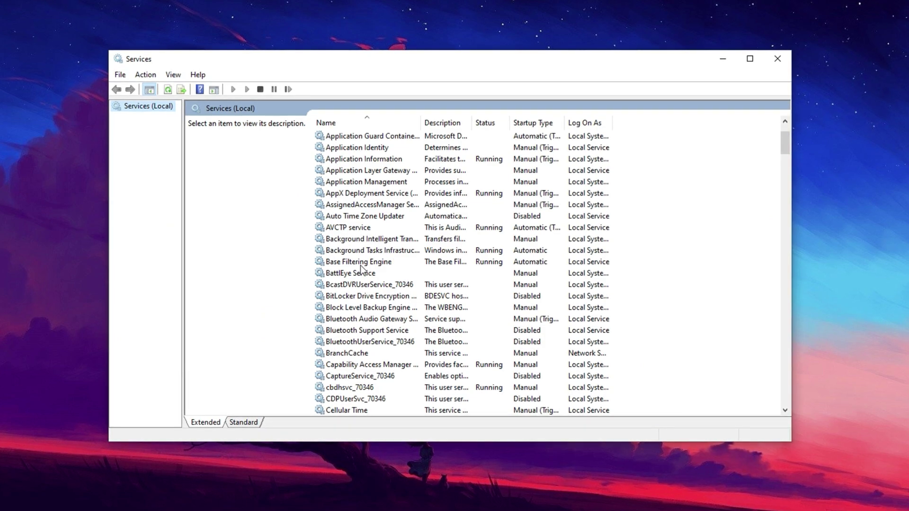
pyautogui.click(357, 299)
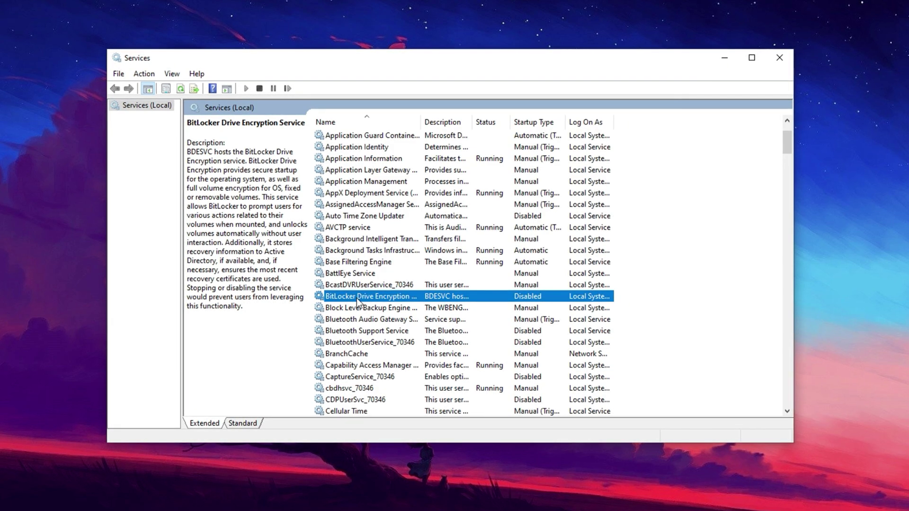
pyautogui.rightClick(357, 298)
pyautogui.click(402, 411)
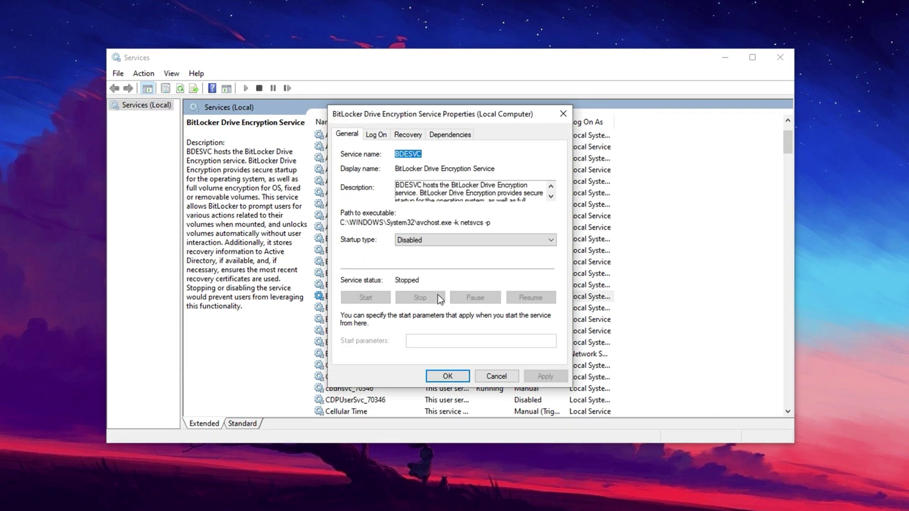
pyautogui.click(422, 243)
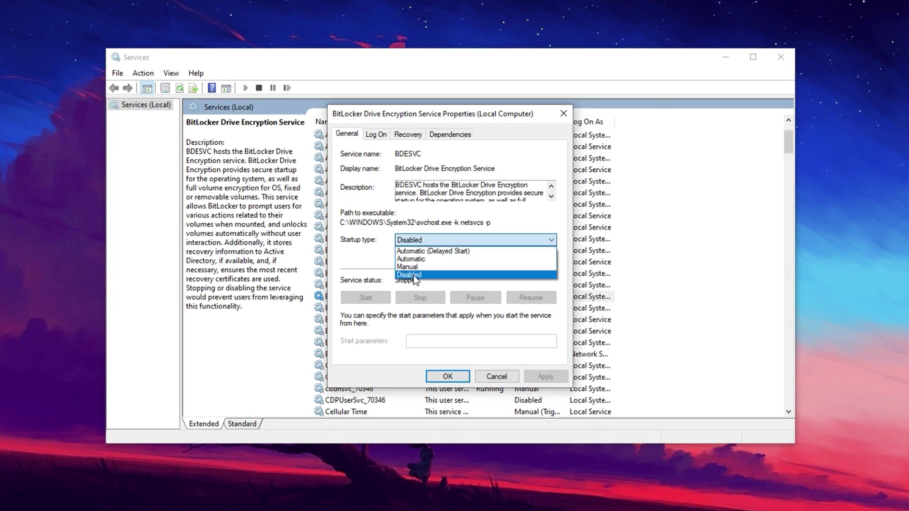
pyautogui.click(414, 276)
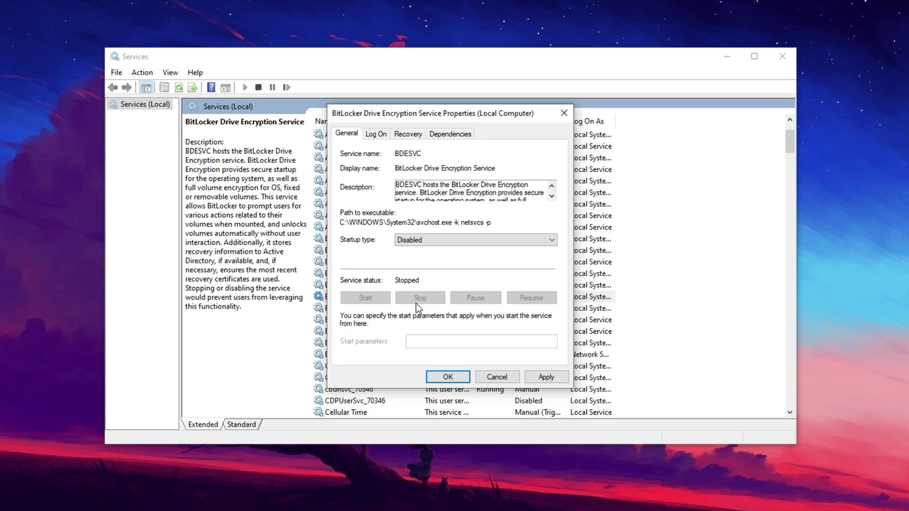
pyautogui.click(546, 378)
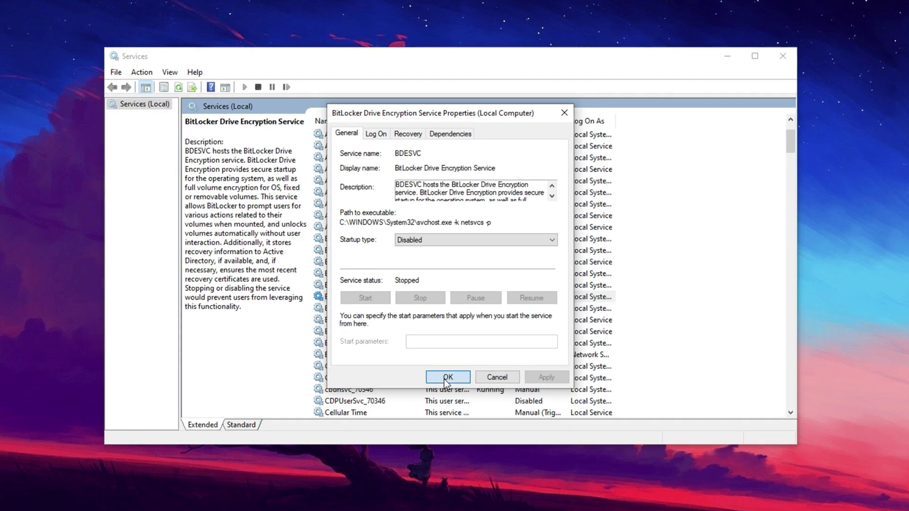
pyautogui.click(447, 379)
# Check the startup type in the properties of the Connected User Experiences and Telemetry service and close them.
pyautogui.scroll(-5, 386, 324)
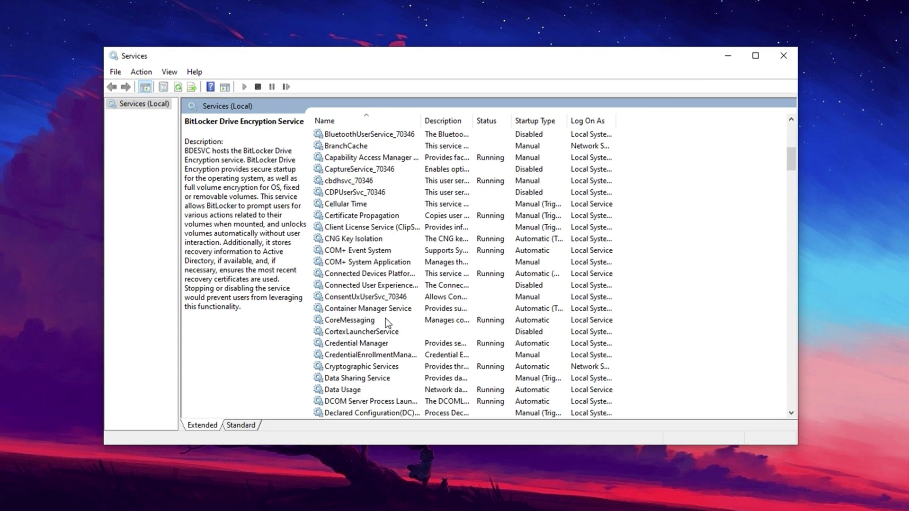
pyautogui.click(371, 286)
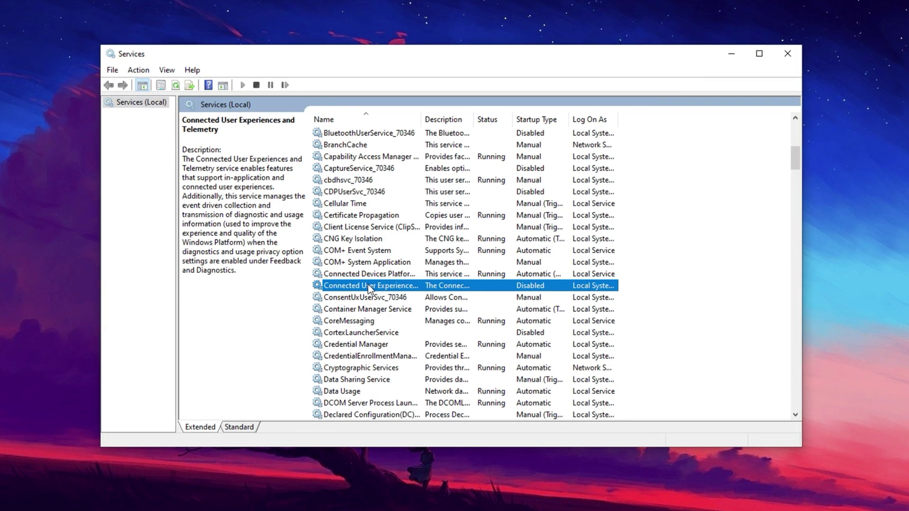
pyautogui.rightClick(368, 285)
pyautogui.click(396, 397)
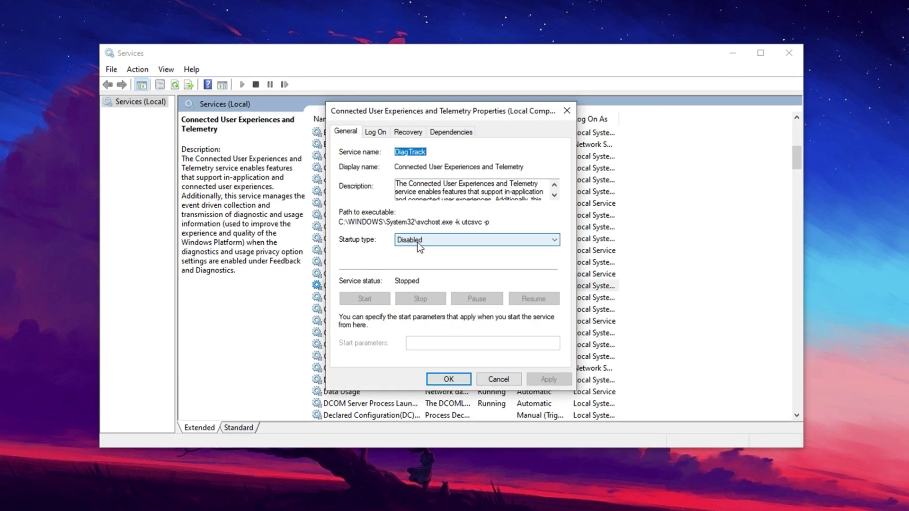
pyautogui.click(453, 379)
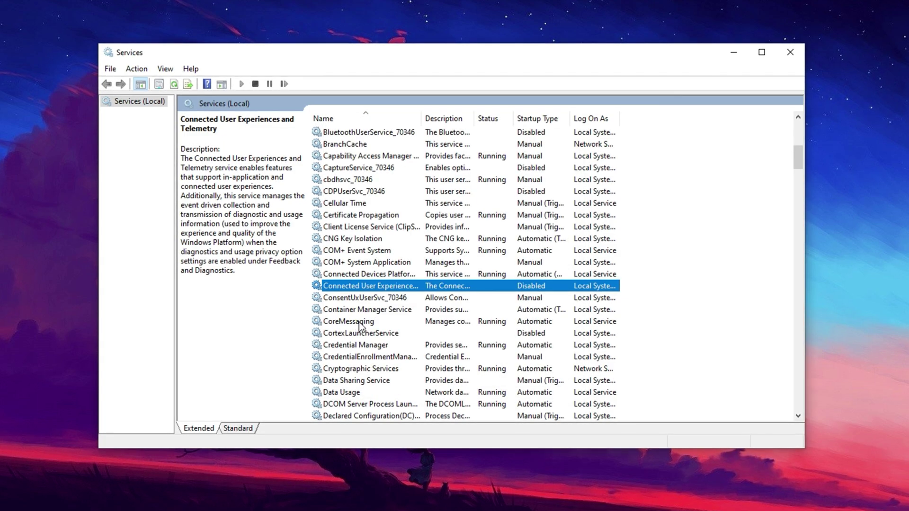
# Check the startup type in the properties of the Distributed Link Tracking Client service and close them.
pyautogui.scroll(-9, 359, 323)
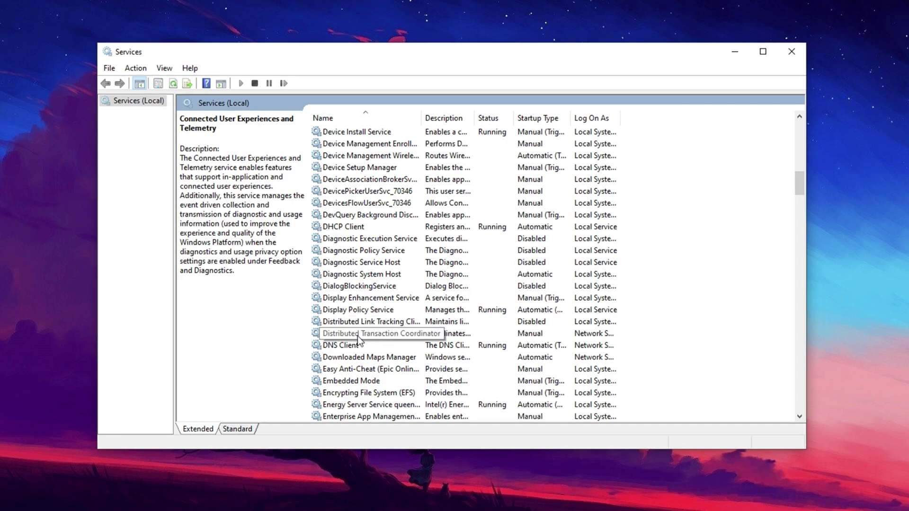
pyautogui.click(362, 324)
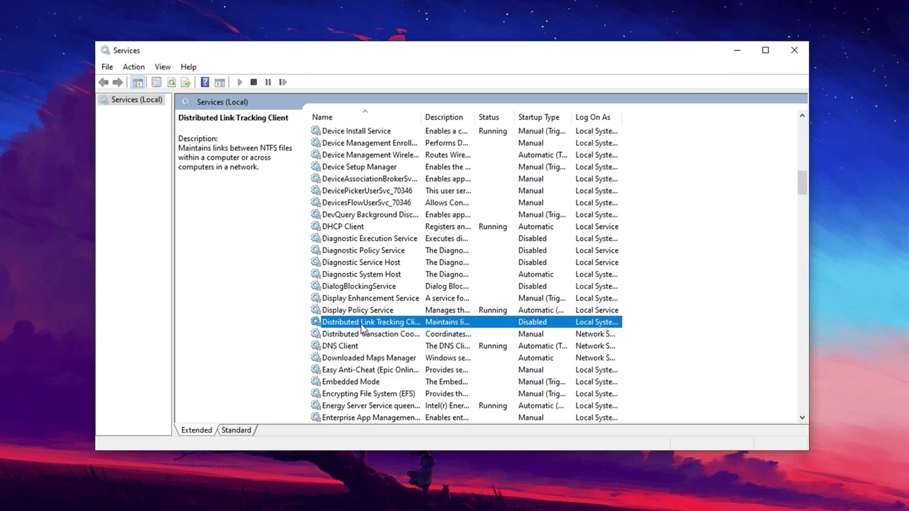
pyautogui.rightClick(362, 326)
pyautogui.click(385, 440)
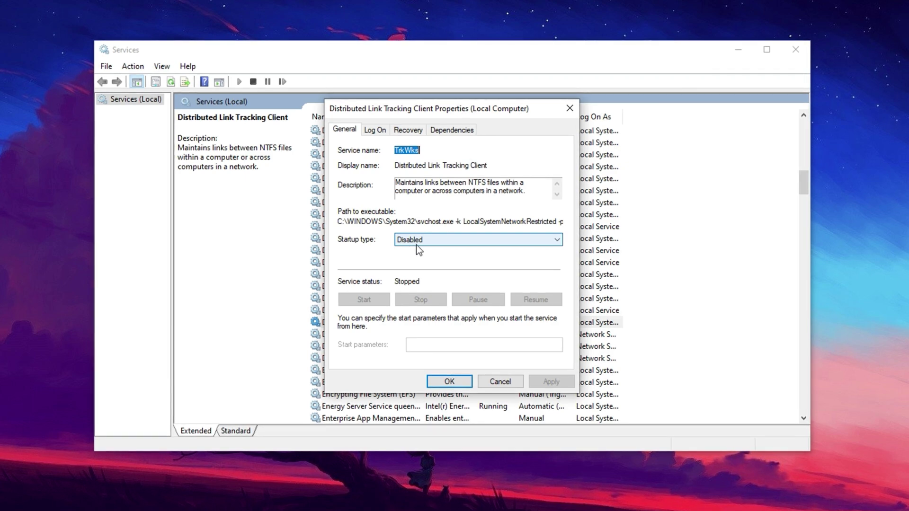
pyautogui.click(449, 382)
# Check the startup type in the properties of the Remote Registry service and close them without changes.
pyautogui.scroll(-5, 353, 336)
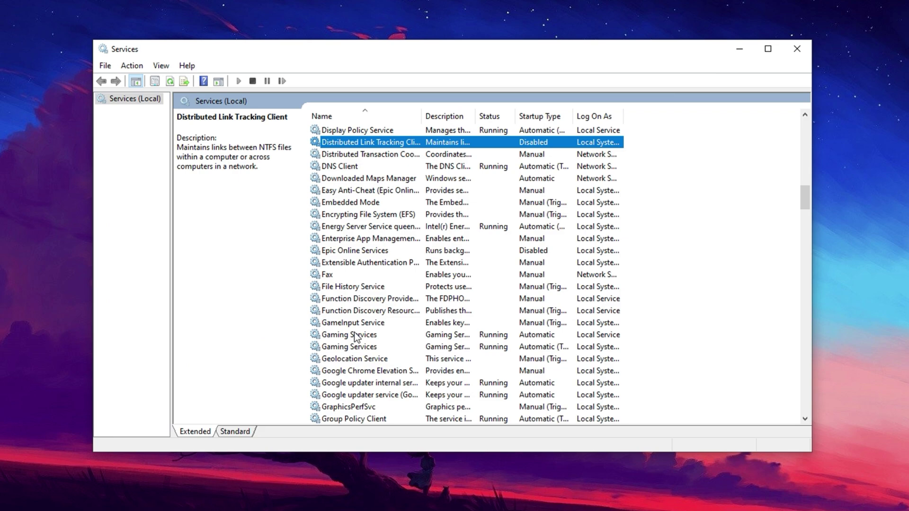
pyautogui.click(350, 263)
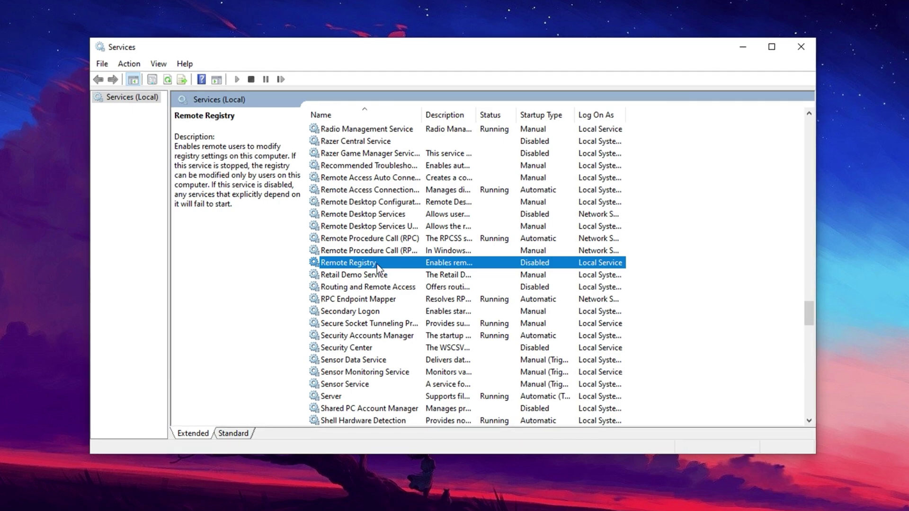
pyautogui.rightClick(369, 264)
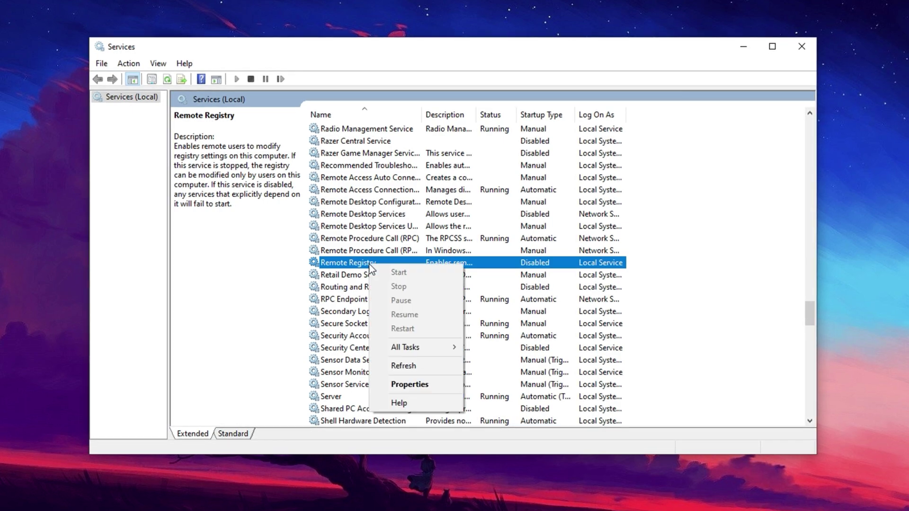
pyautogui.click(394, 384)
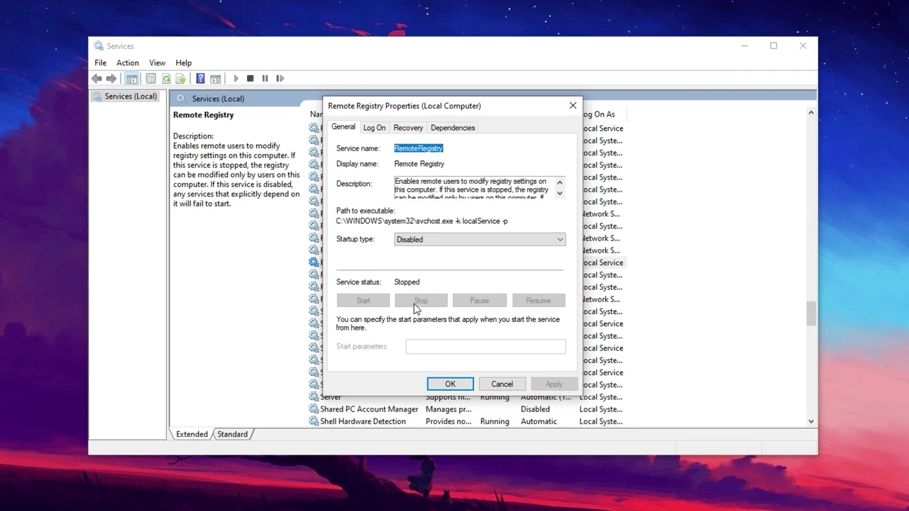
pyautogui.click(502, 384)
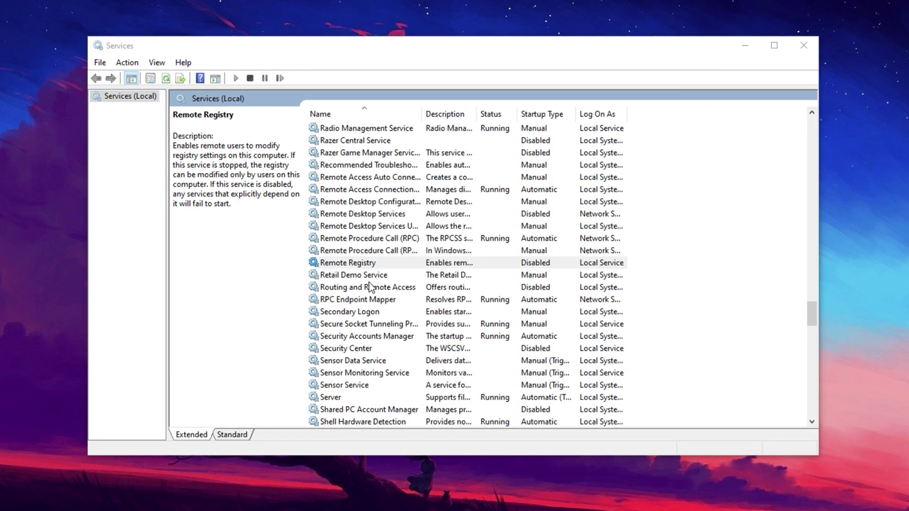
# Set the Windows Update service's startup type to Disabled, stop the service, apply the change and close its properties.
pyautogui.scroll(-9, 360, 309)
pyautogui.click(360, 311)
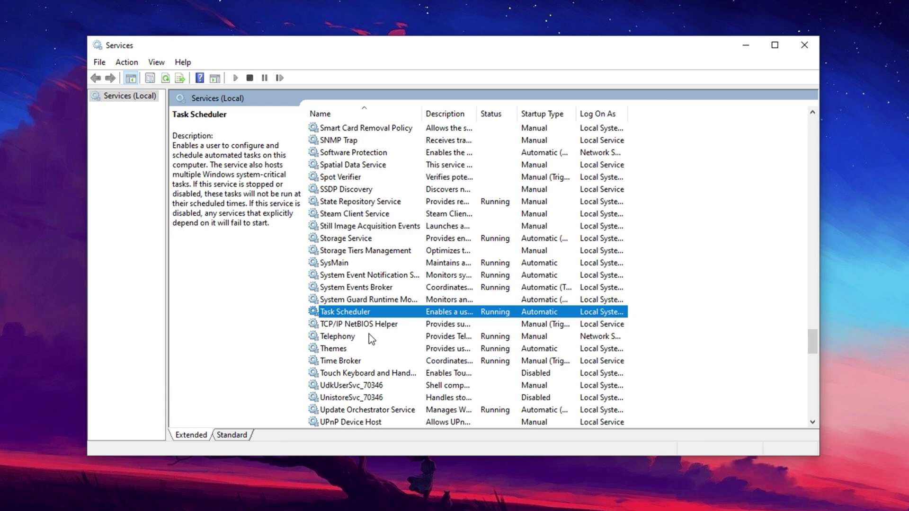
pyautogui.scroll(-15, 368, 334)
pyautogui.click(377, 240)
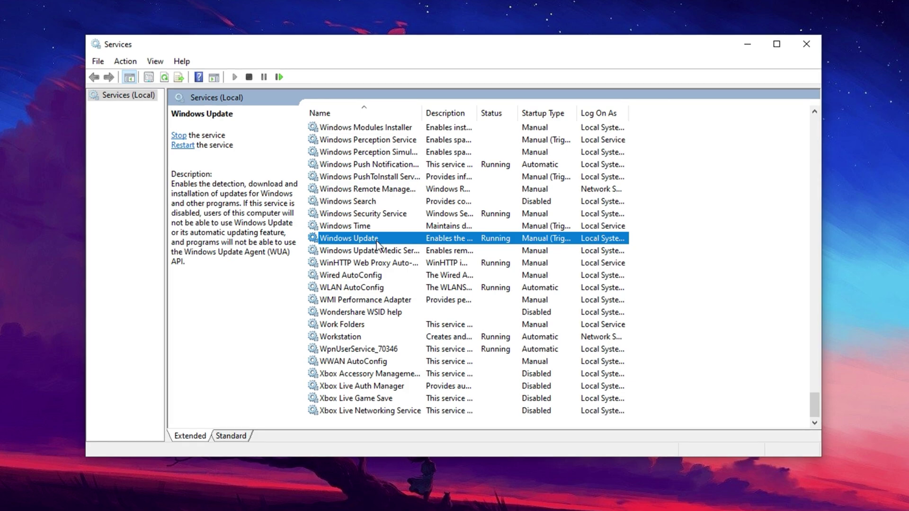
pyautogui.rightClick(372, 243)
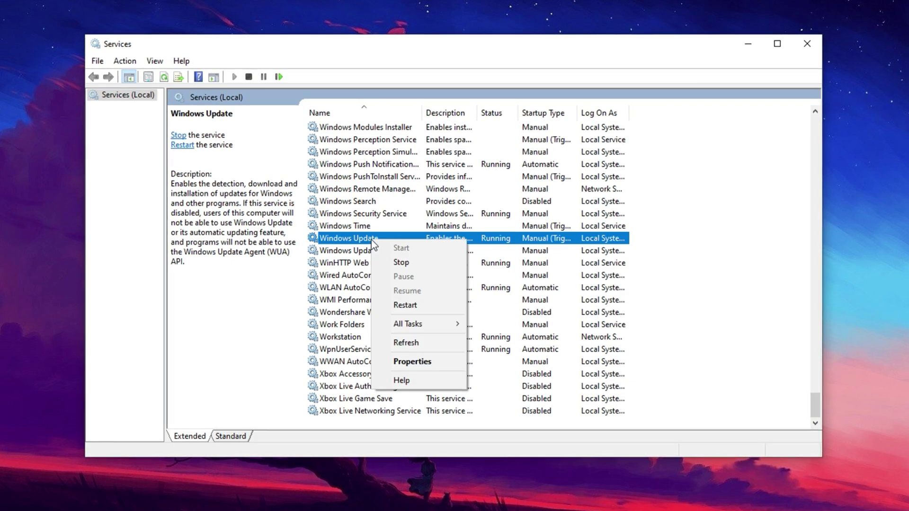
pyautogui.click(412, 361)
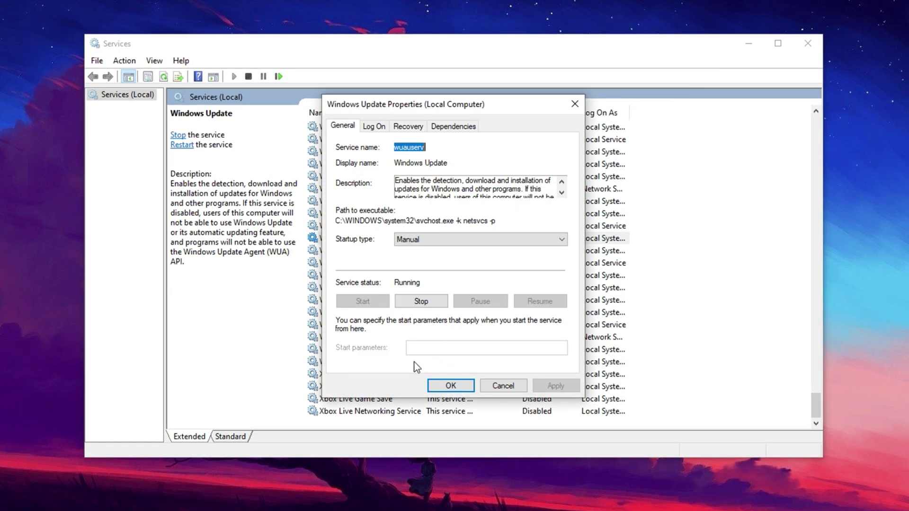
pyautogui.click(443, 239)
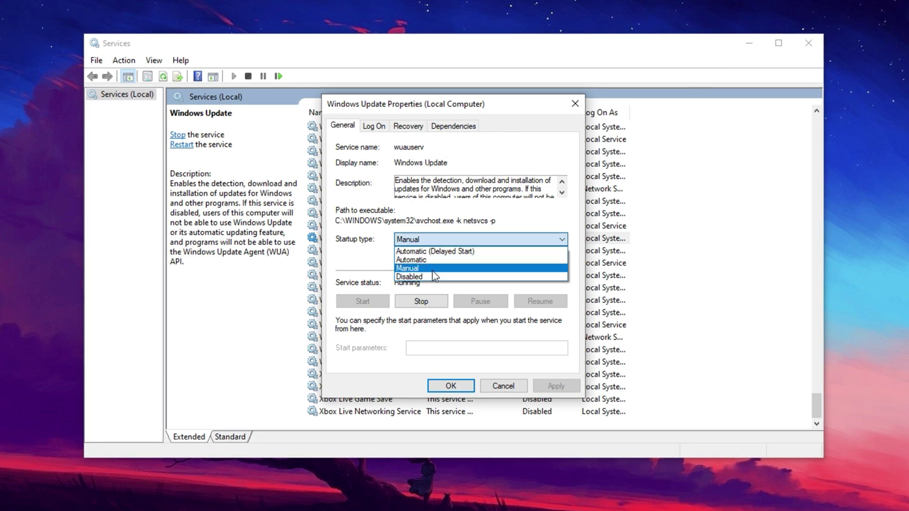
pyautogui.click(433, 277)
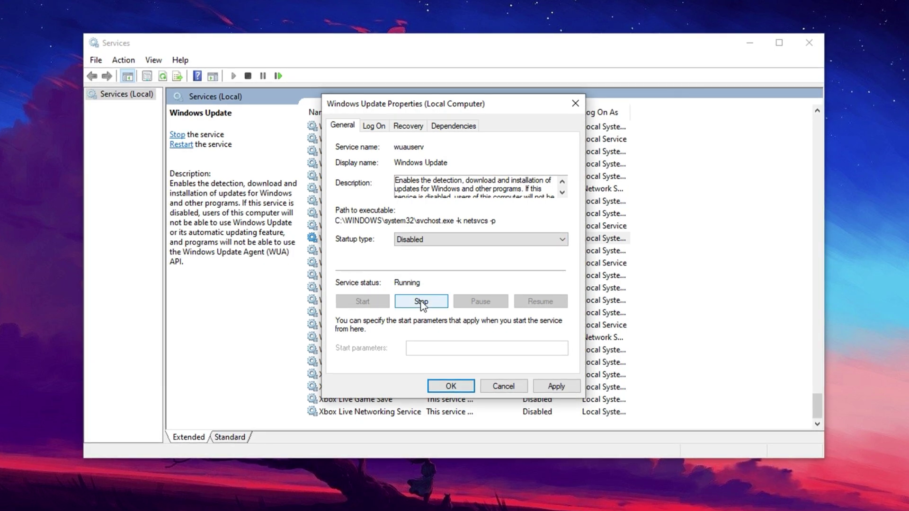
pyautogui.click(421, 301)
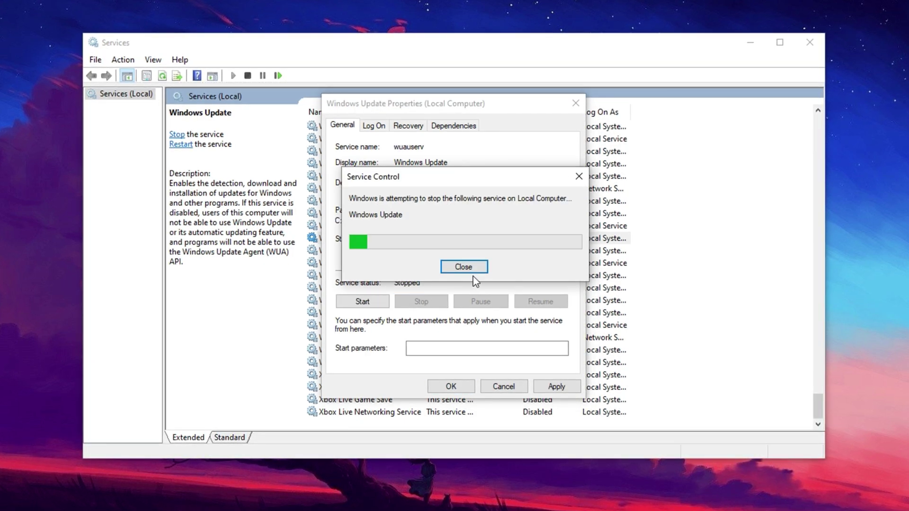
pyautogui.click(555, 386)
pyautogui.click(457, 387)
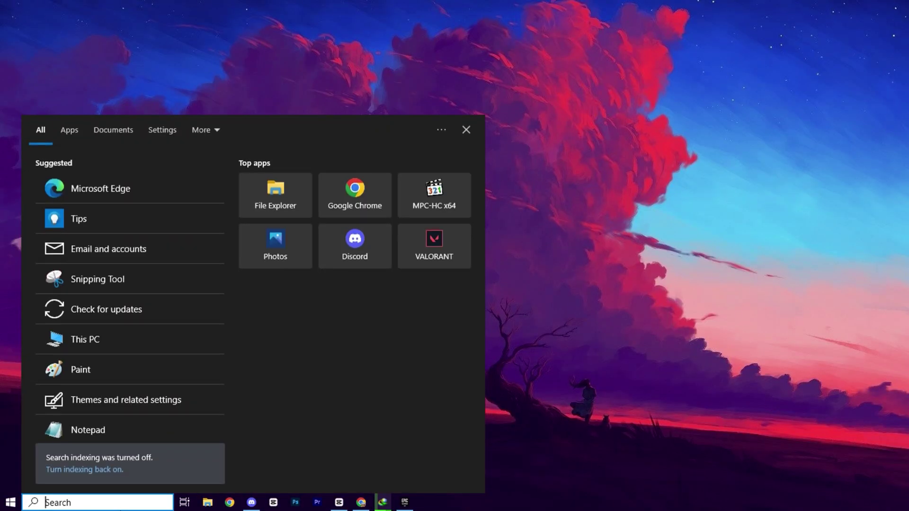
# Search Windows for "game bar" and go through the Game Mode page to the Graphics settings.
pyautogui.write('game bar')
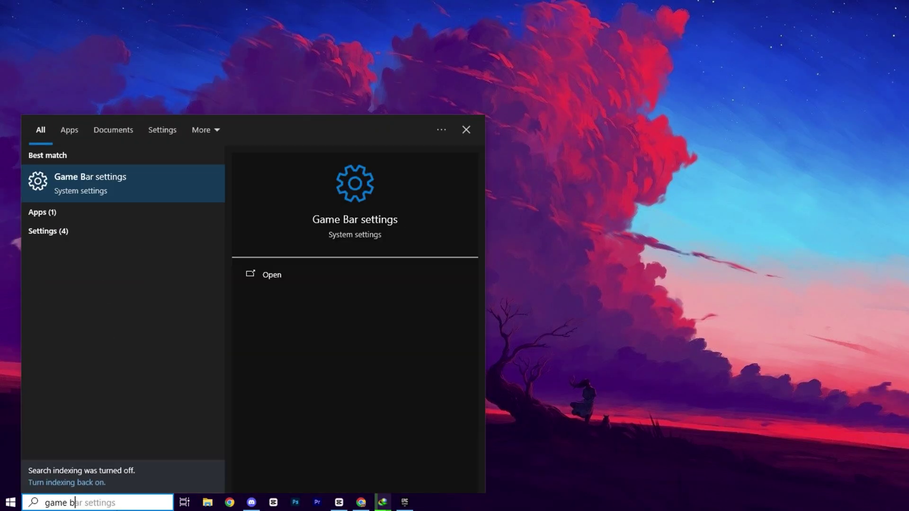
pyautogui.click(161, 237)
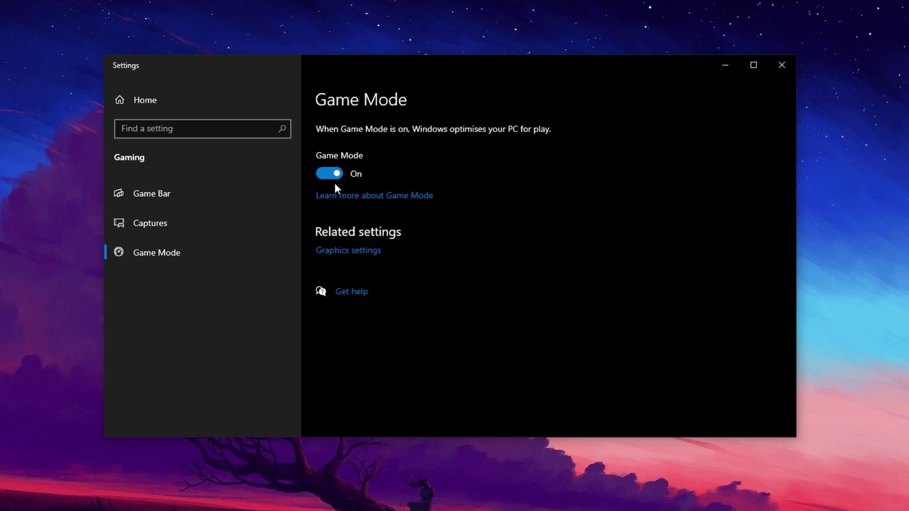
pyautogui.click(336, 252)
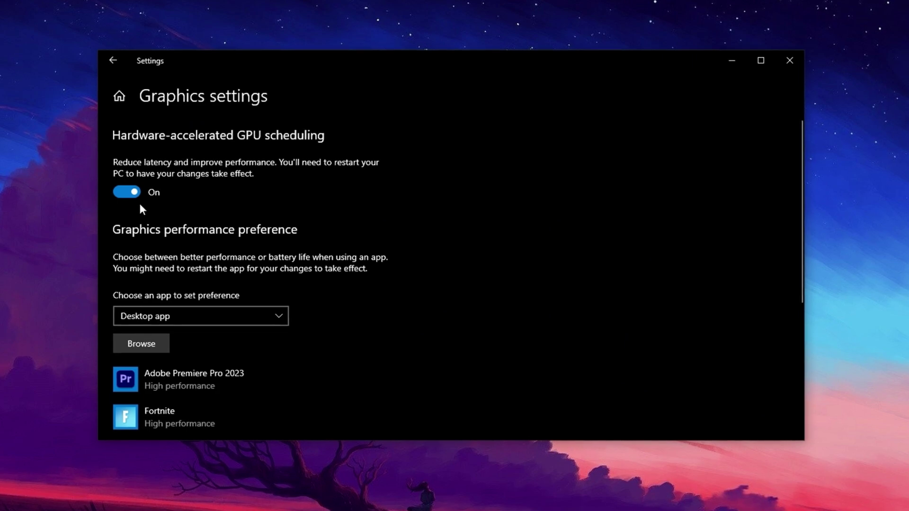
# Expand the Fortnite entry and browse for FortniteClient-Win64-Shipping in D:\Fortnite\Fortnite\FortniteGame\Binaries\Win64 as the desktop app.
pyautogui.scroll(-3, 140, 205)
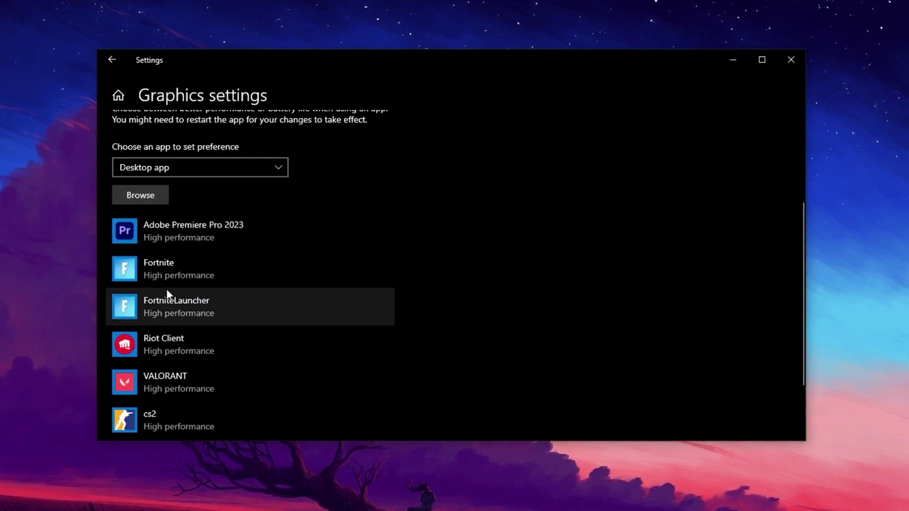
pyautogui.click(168, 272)
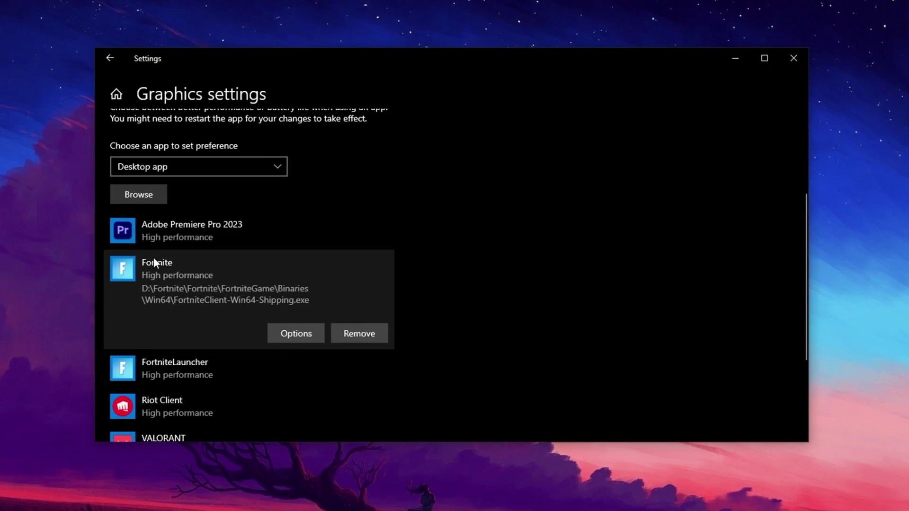
pyautogui.click(128, 198)
pyautogui.click(157, 289)
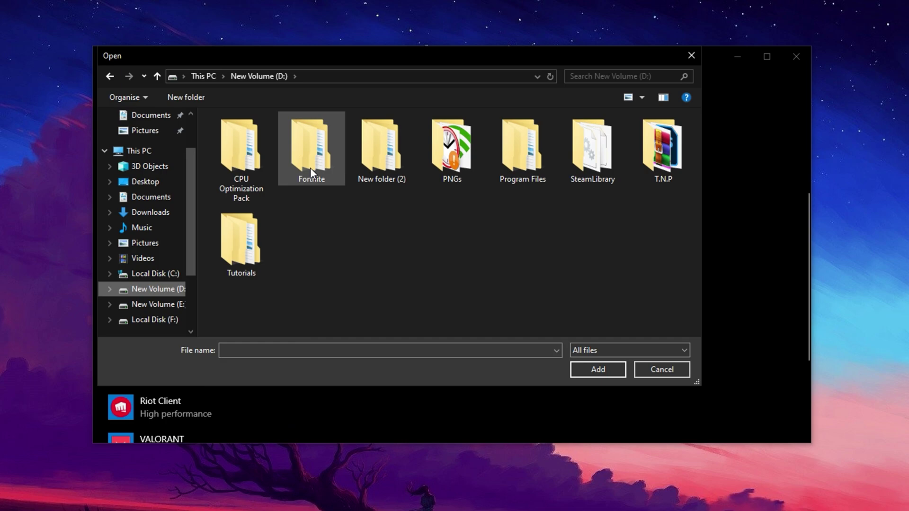
pyautogui.doubleClick(314, 163)
pyautogui.doubleClick(236, 135)
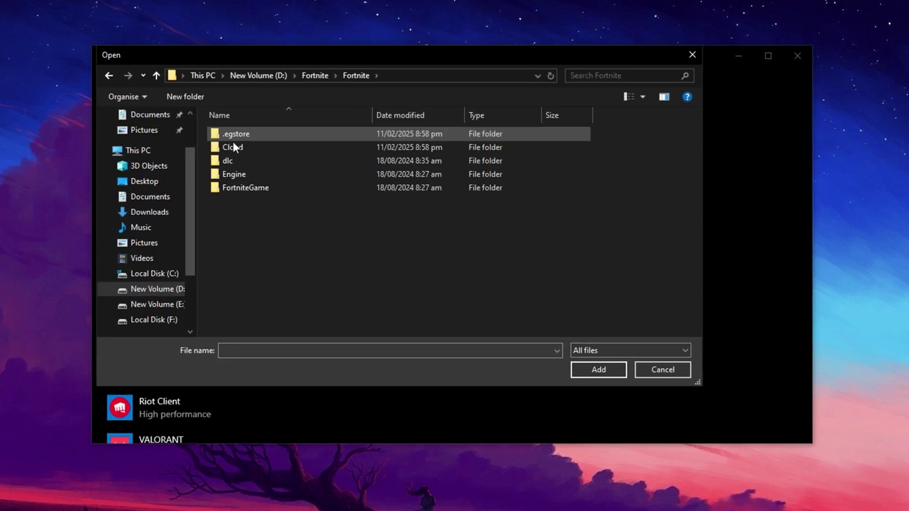
pyautogui.click(241, 189)
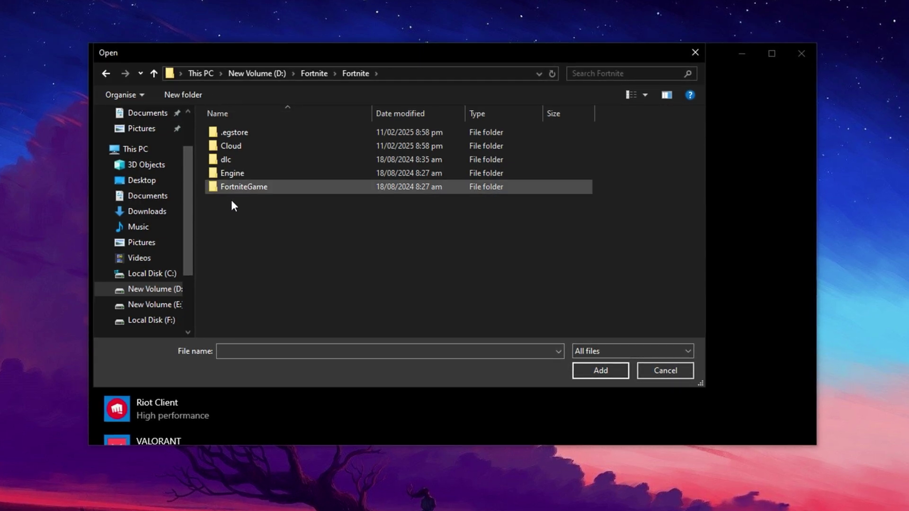
pyautogui.doubleClick(240, 189)
pyautogui.doubleClick(258, 134)
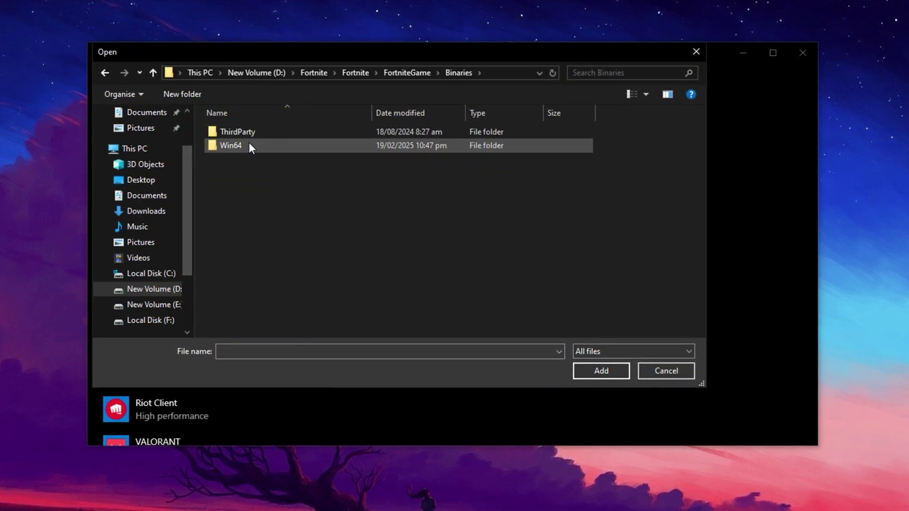
pyautogui.doubleClick(248, 143)
pyautogui.click(287, 173)
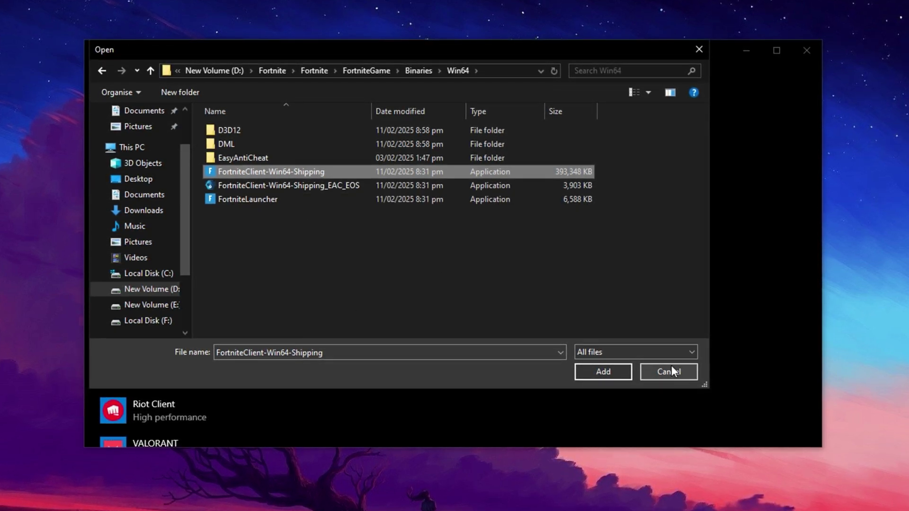
pyautogui.press('Return')
# Open the graphics preference options of Fortnite and save them with High performance selected.
pyautogui.click(298, 334)
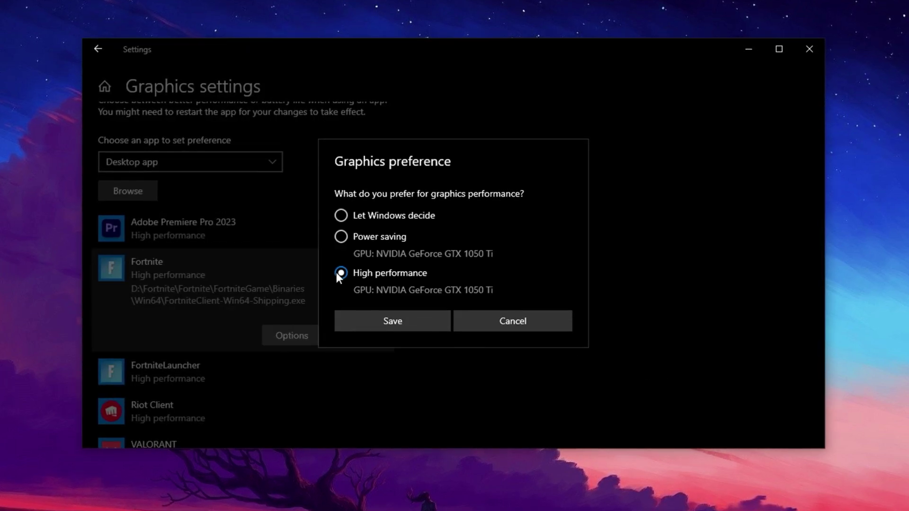
pyautogui.click(370, 317)
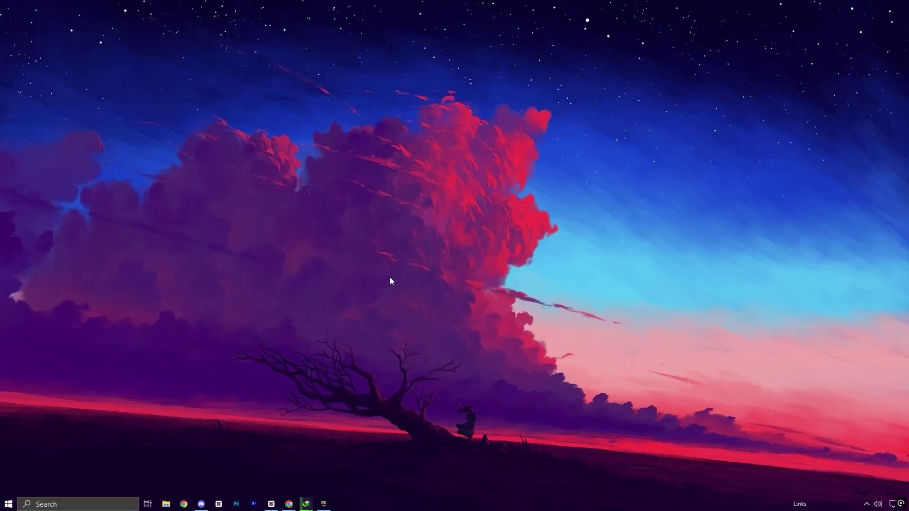
# Search Windows for "advanced system", open the advanced system settings and go through the advanced Performance Options to the Virtual Memory settings.
pyautogui.click(52, 503)
pyautogui.write('advanced system')
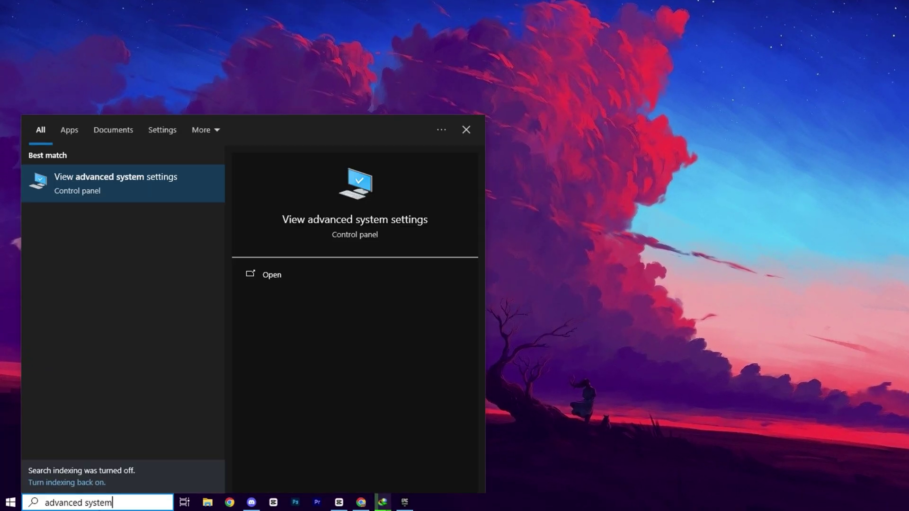
pyautogui.click(140, 180)
pyautogui.moveTo(228, 21); pyautogui.dragTo(439, 36)
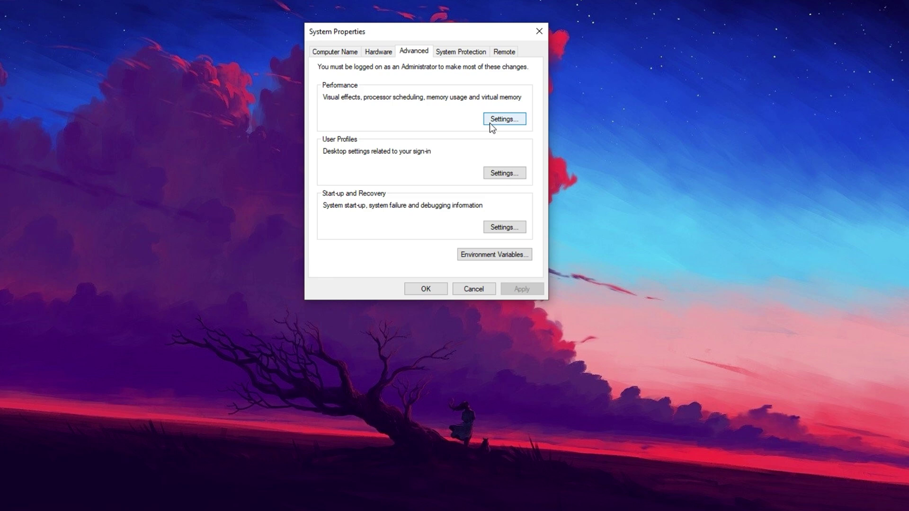
pyautogui.click(491, 124)
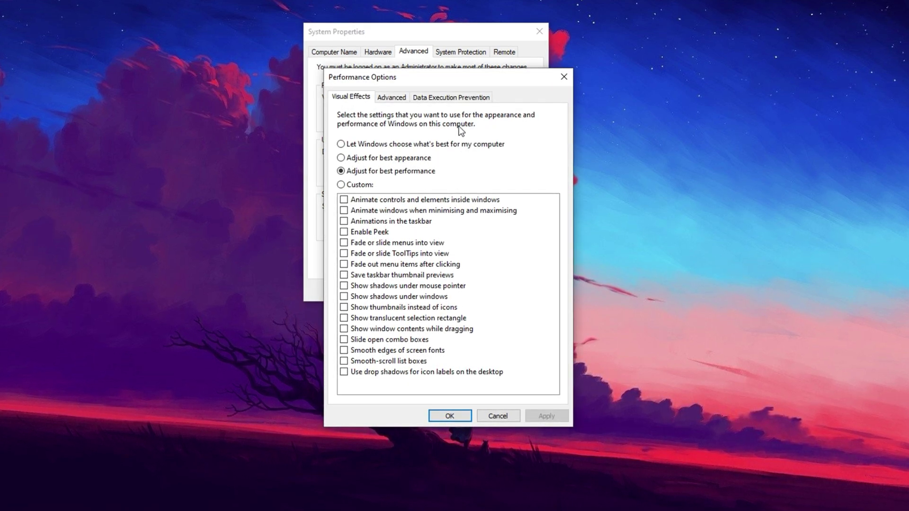
pyautogui.click(393, 99)
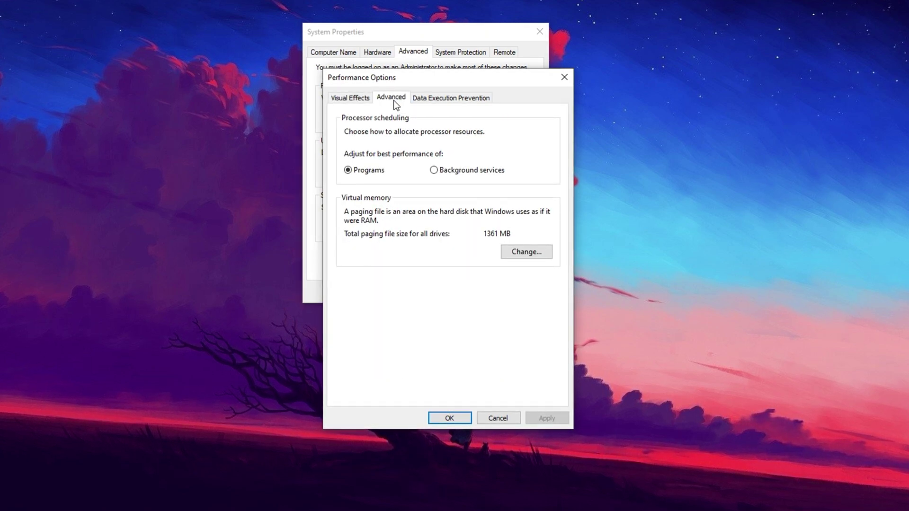
pyautogui.click(523, 252)
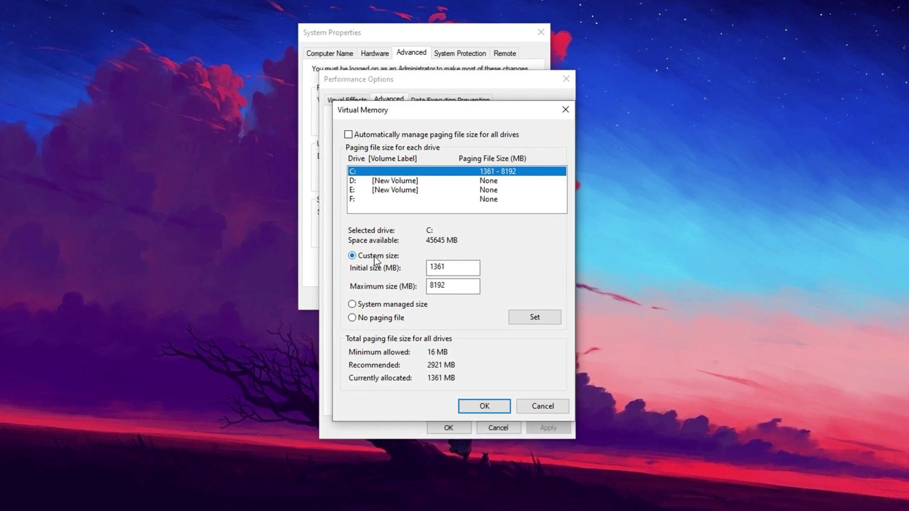
# Clear the custom initial paging file size of drive C: and re-enter 1361 MB.
pyautogui.doubleClick(438, 268)
pyautogui.press('BackSpace')
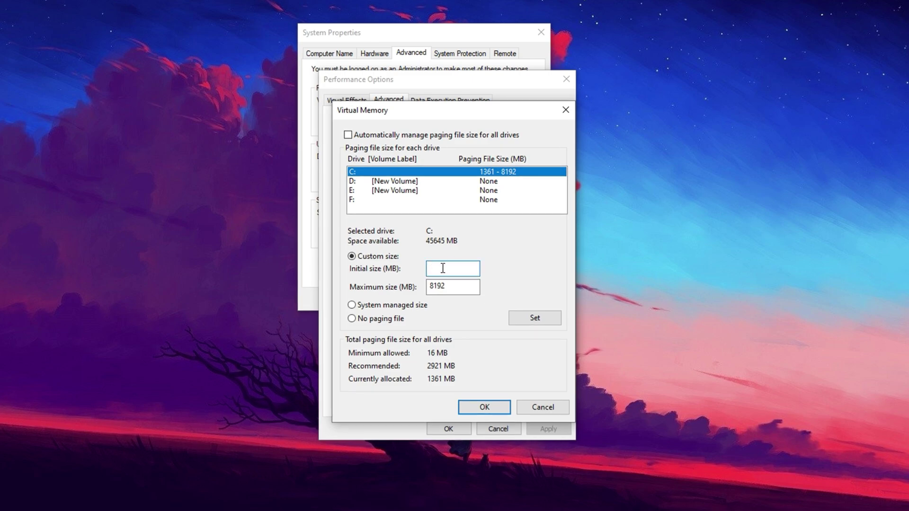
pyautogui.click(453, 268)
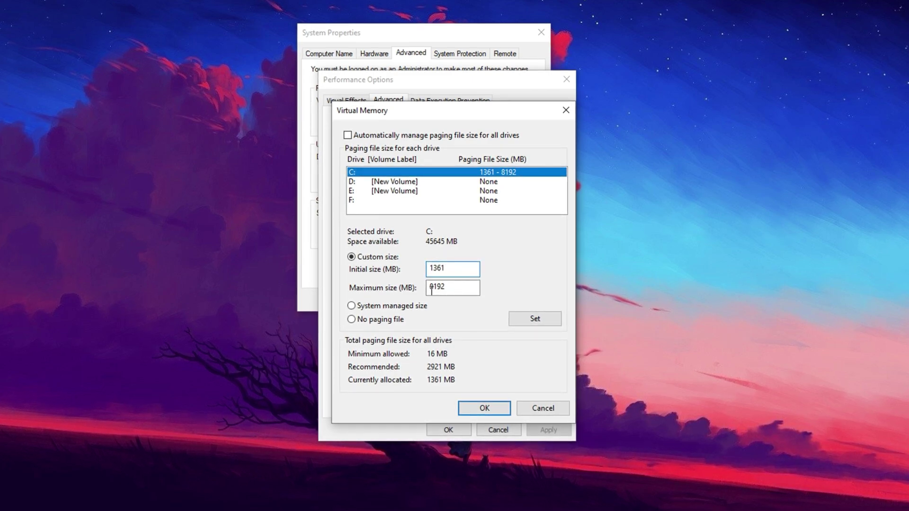
# Open the Calculator, multiply 16 by 1024 and divide the result by 2 to work out the paging file's maximum size.
pyautogui.press('super')
pyautogui.write('calc')
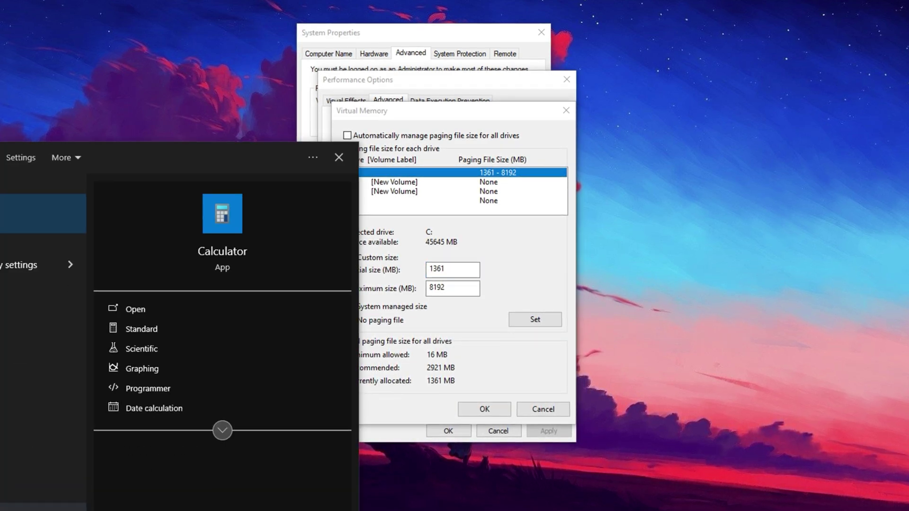
pyautogui.press('Return')
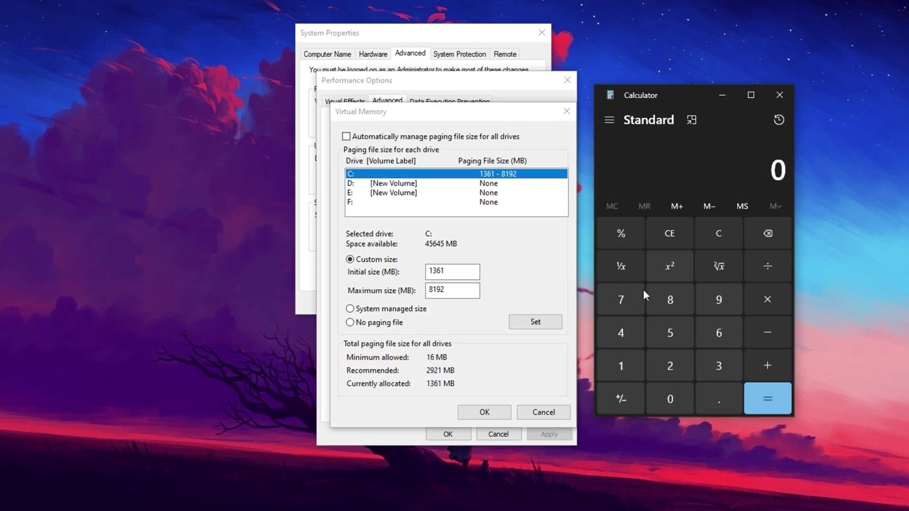
pyautogui.click(615, 367)
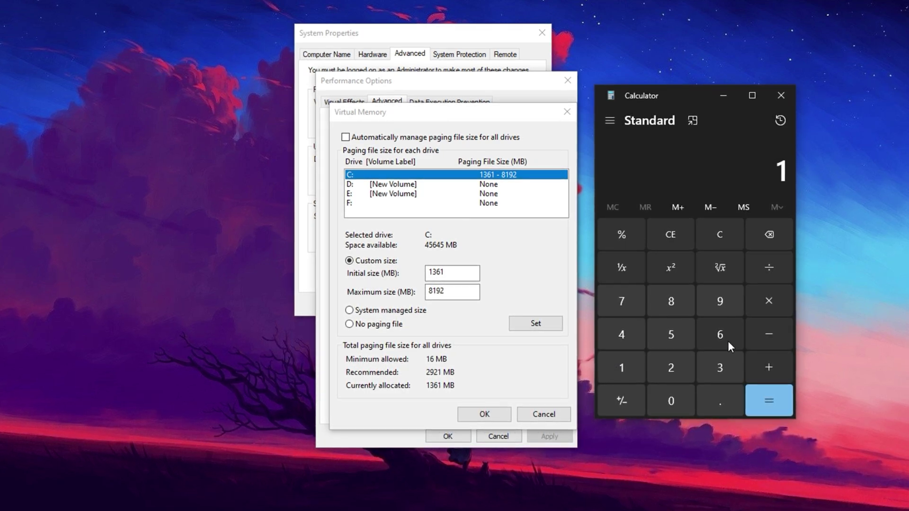
pyautogui.click(727, 340)
pyautogui.click(770, 308)
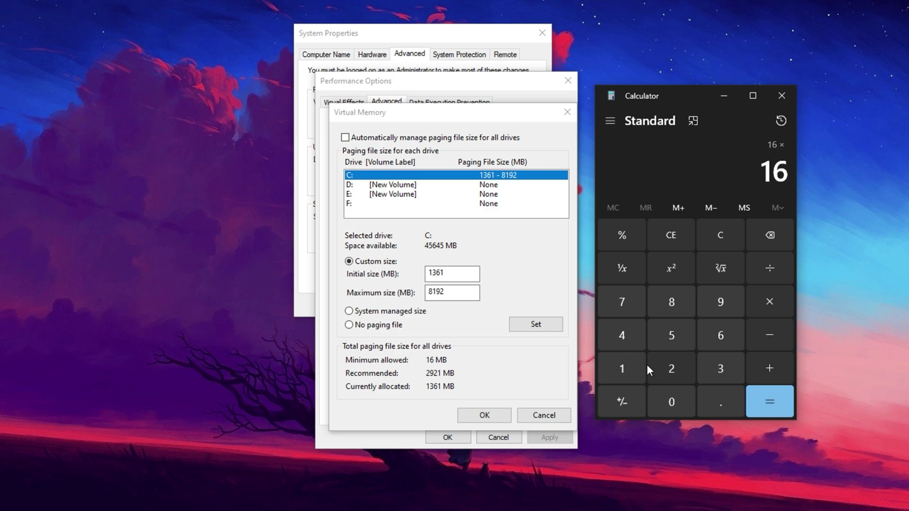
pyautogui.click(623, 371)
pyautogui.click(671, 401)
pyautogui.click(672, 369)
pyautogui.click(624, 336)
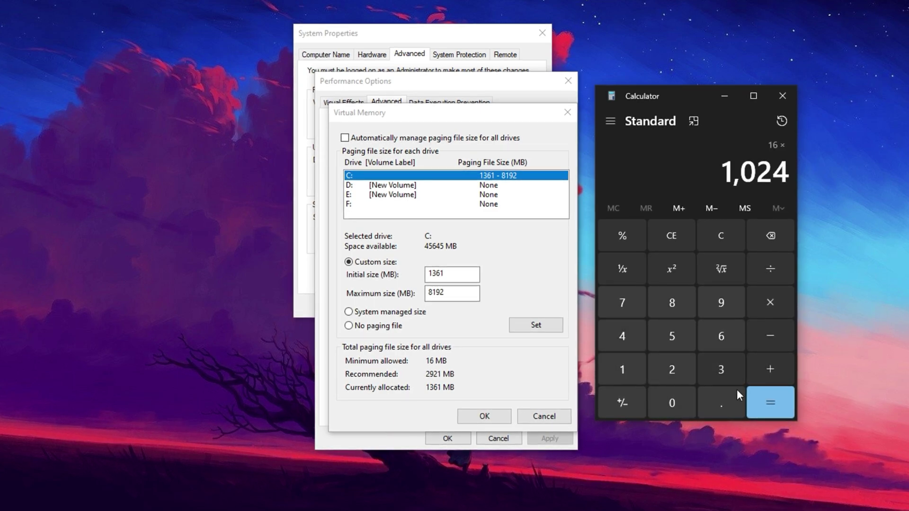
pyautogui.click(770, 404)
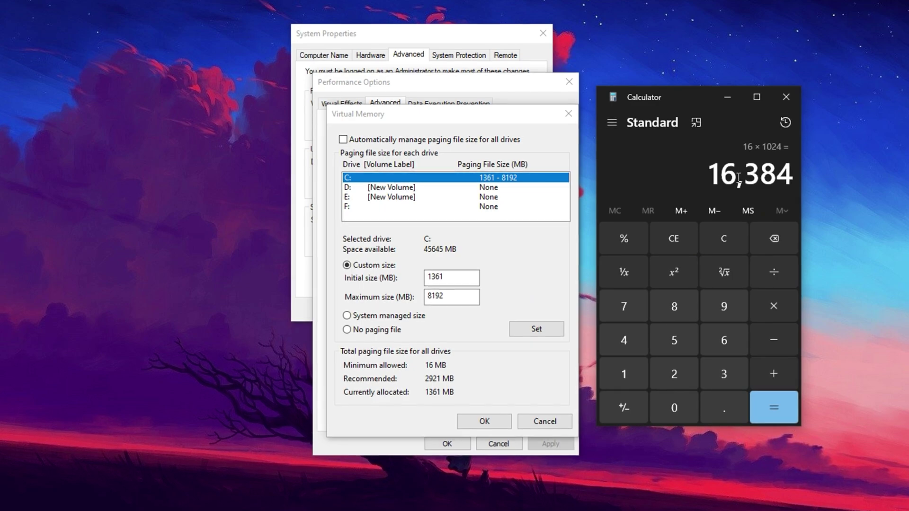
pyautogui.click(671, 366)
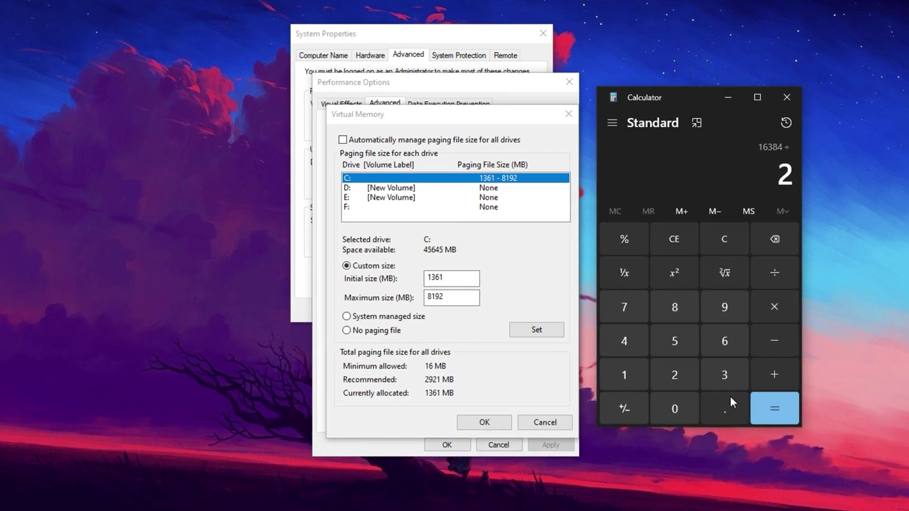
pyautogui.click(761, 409)
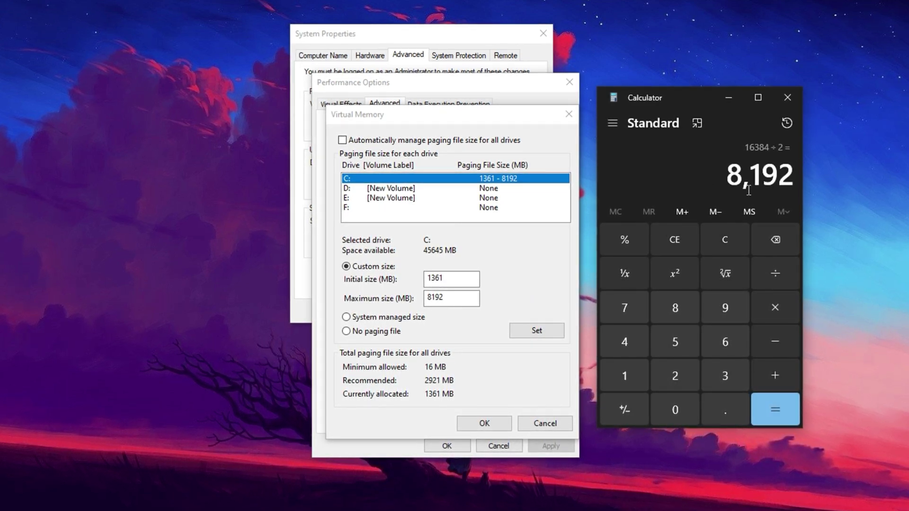
# Close the Calculator and confirm the custom paging file size of drive C: with a maximum of 8192 MB.
pyautogui.click(442, 299)
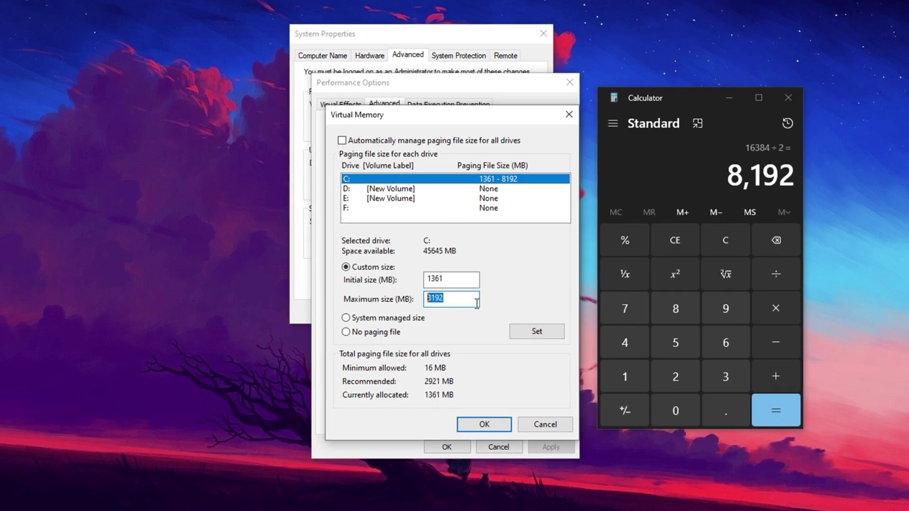
pyautogui.click(789, 98)
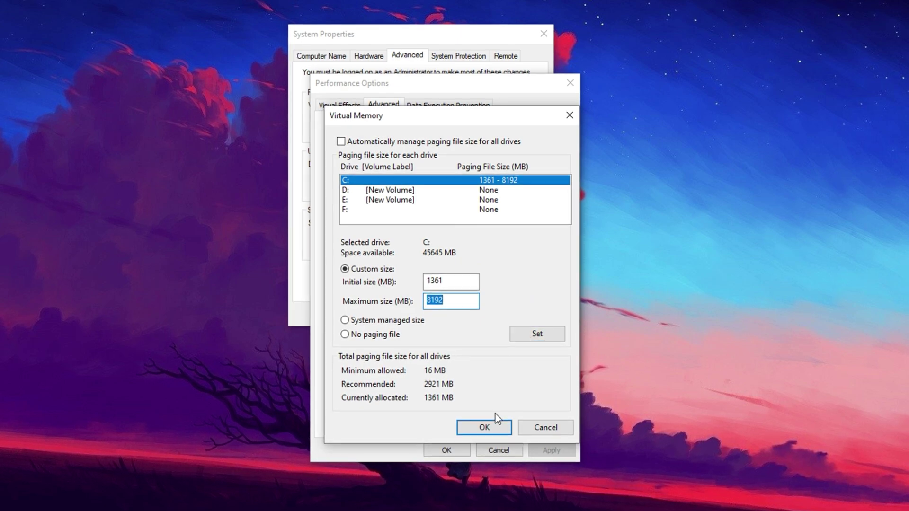
pyautogui.click(487, 429)
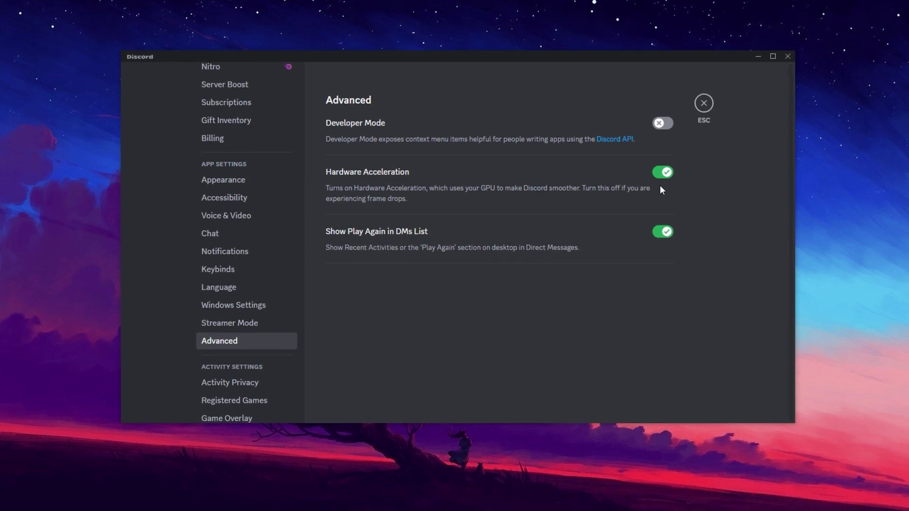
# Switch to Discord's advanced settings and turn off Hardware Acceleration.
pyautogui.click(664, 173)
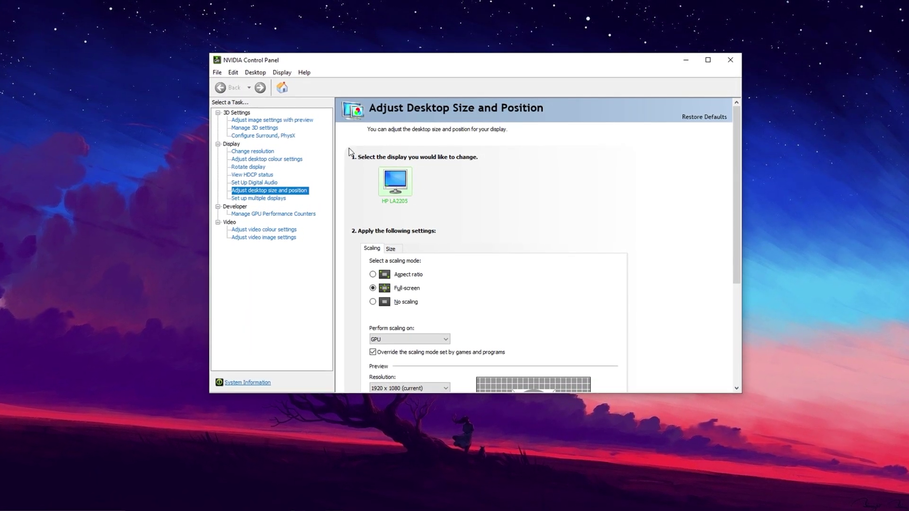
# Switch to the NVIDIA Control Panel, open Manage 3D settings and select the global power management mode, kept at Prefer maximum performance.
pyautogui.click(264, 130)
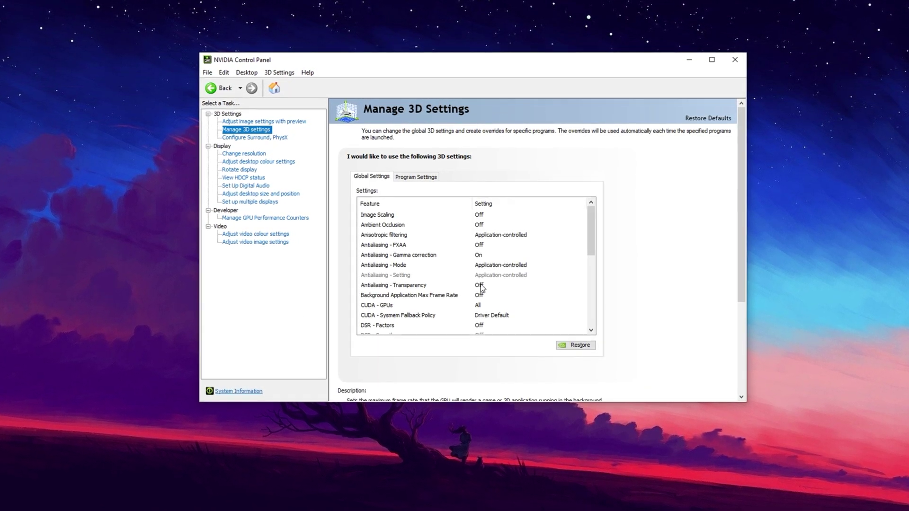
pyautogui.scroll(-3, 453, 291)
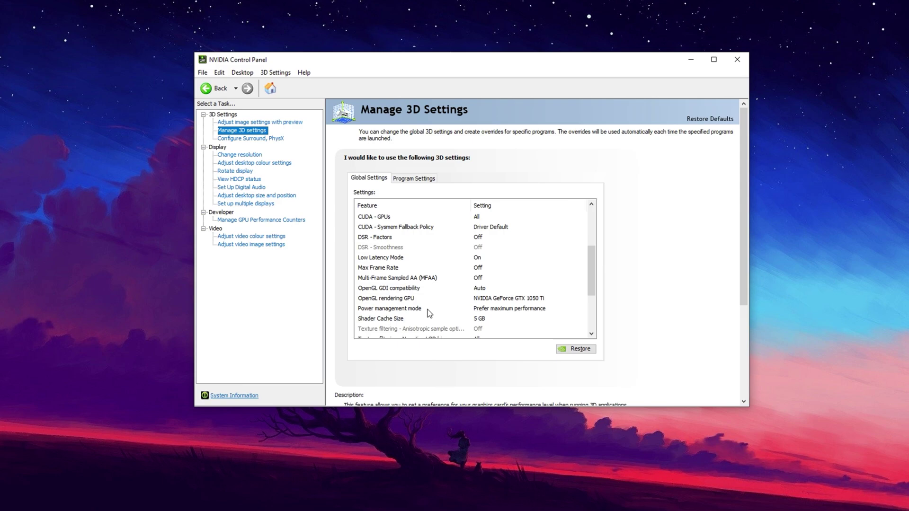
pyautogui.click(412, 308)
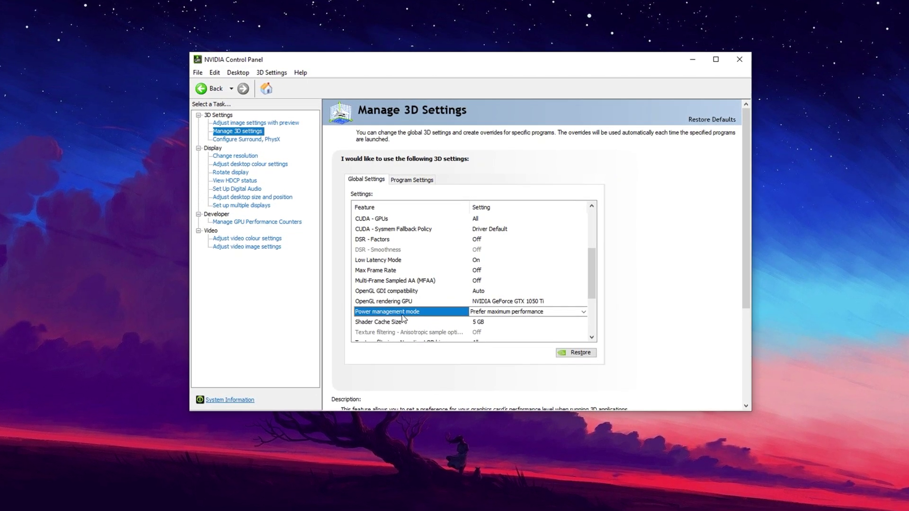
pyautogui.scroll(-1, 405, 319)
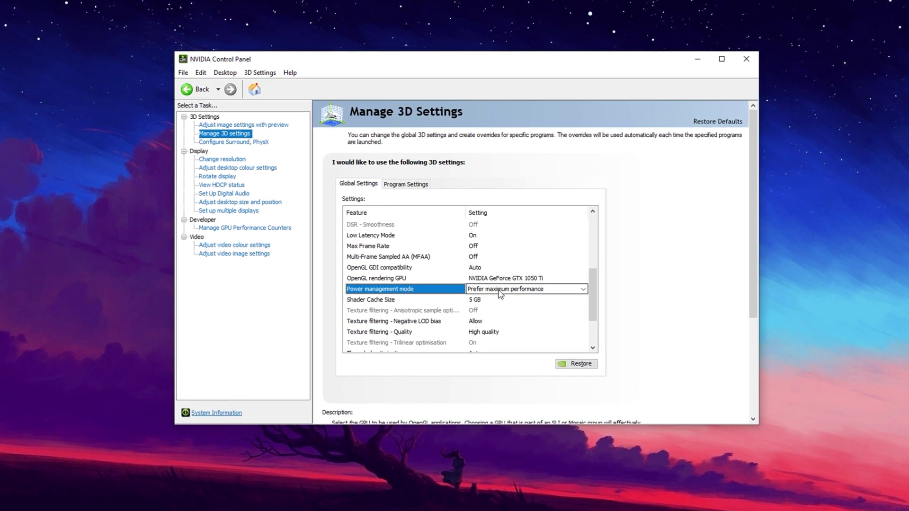
# Set the global Texture filtering - Quality option to High performance.
pyautogui.click(398, 336)
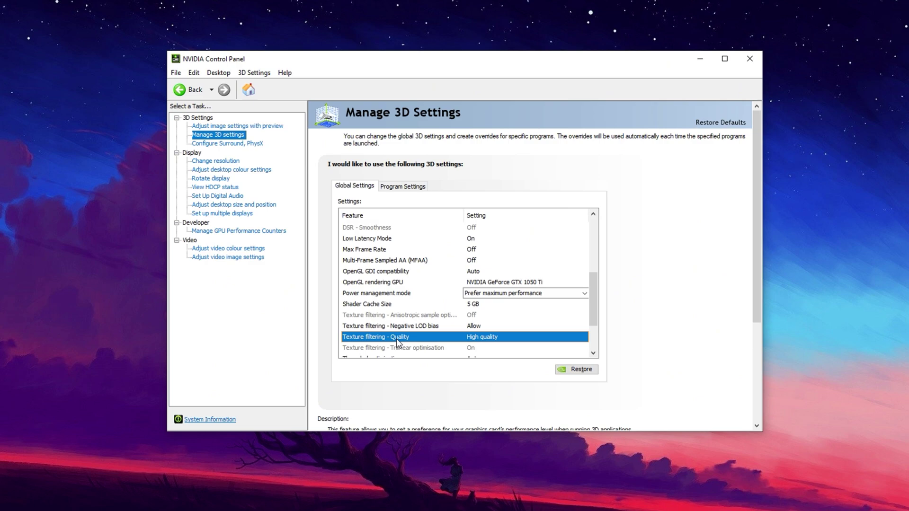
pyautogui.click(496, 340)
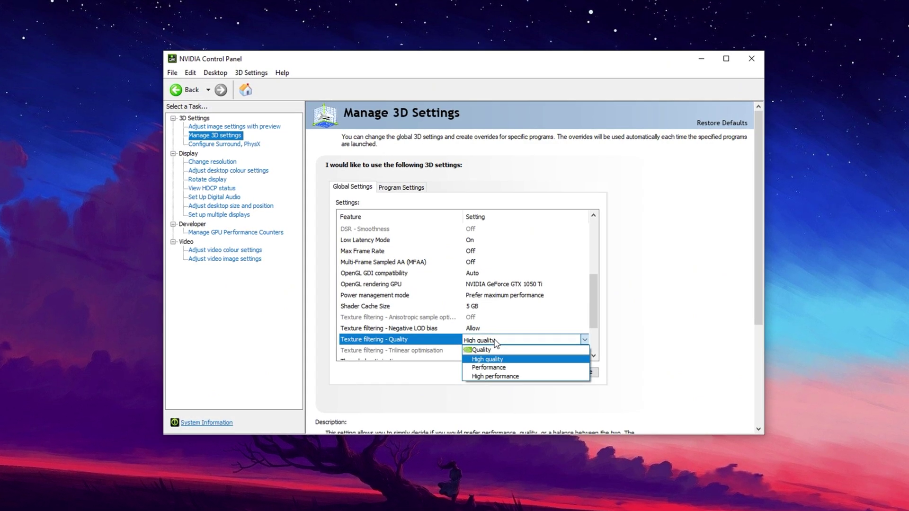
pyautogui.click(489, 378)
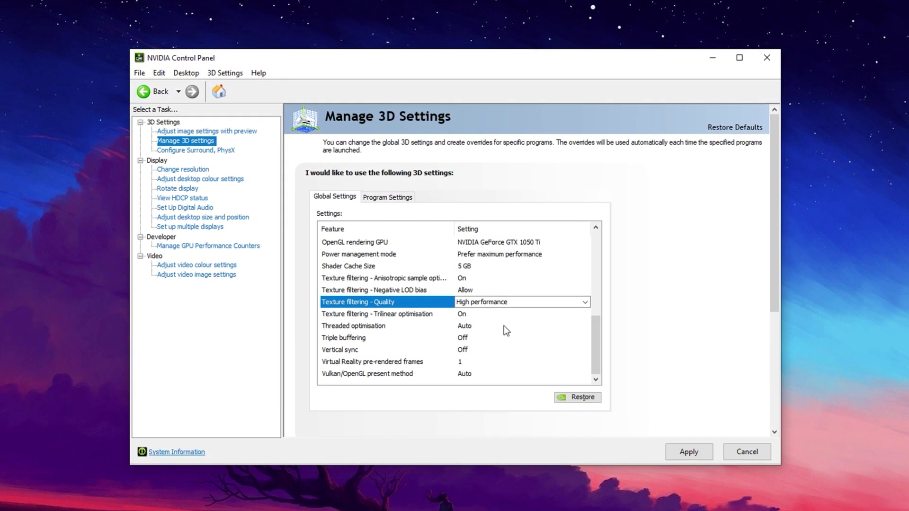
# Review the full list of global 3D settings from the image scaling entry downwards.
pyautogui.scroll(8, 502, 328)
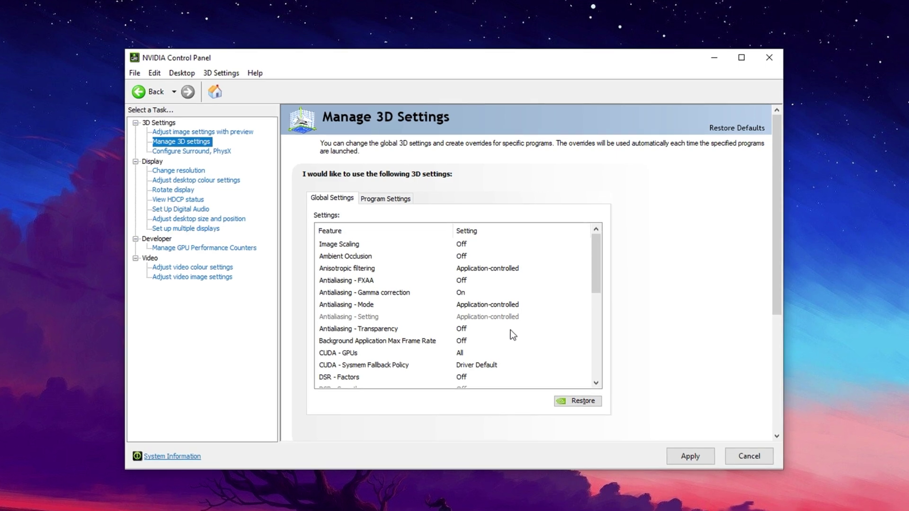
pyautogui.scroll(-4, 518, 337)
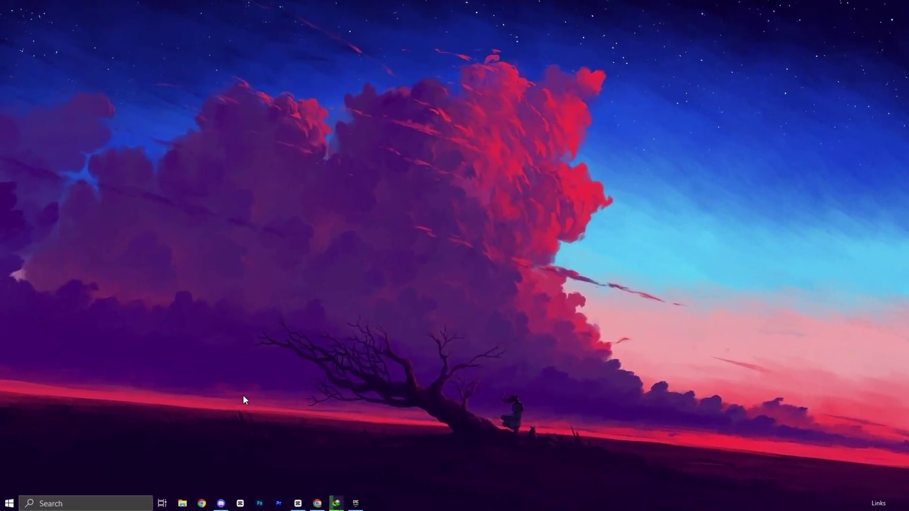
# Search Windows for "core" and open the Core isolation system settings.
pyautogui.click(135, 502)
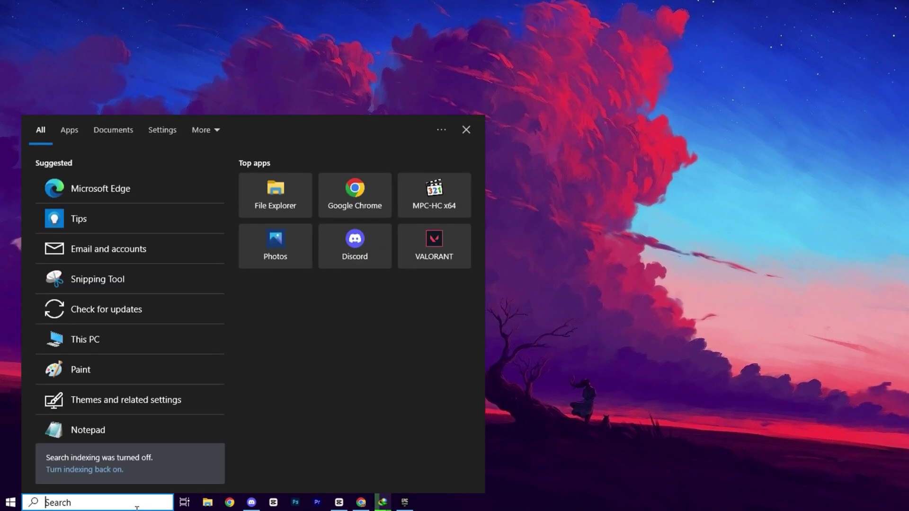
pyautogui.write('core')
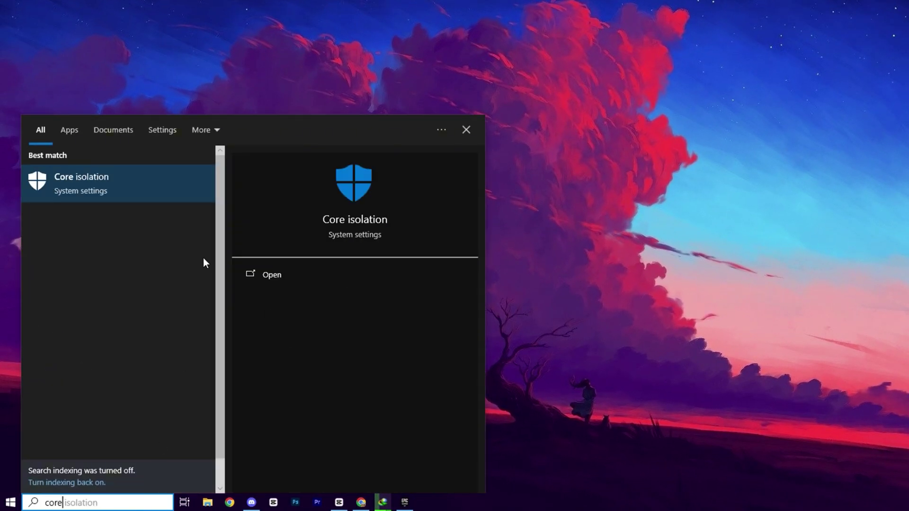
pyautogui.click(181, 193)
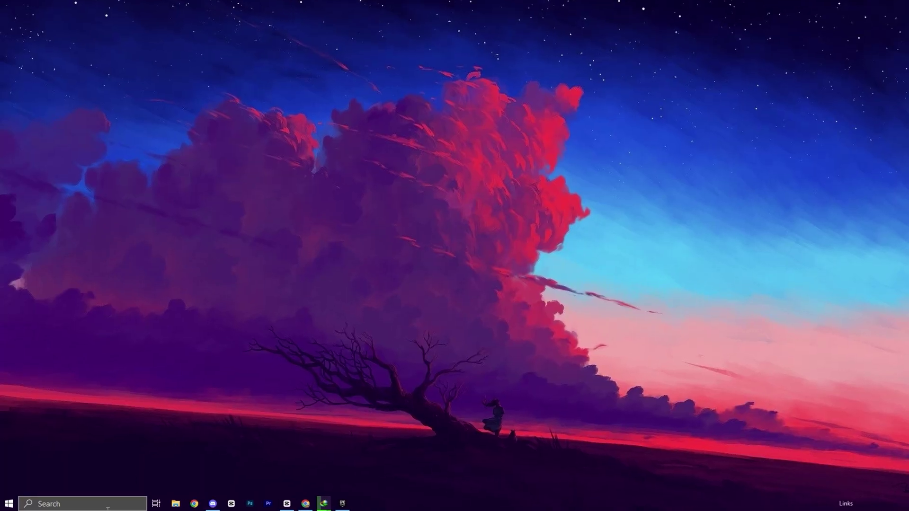
# Search Windows for "deli" and open the Allow downloads from other PCs settings.
pyautogui.click(125, 504)
pyautogui.write('d')
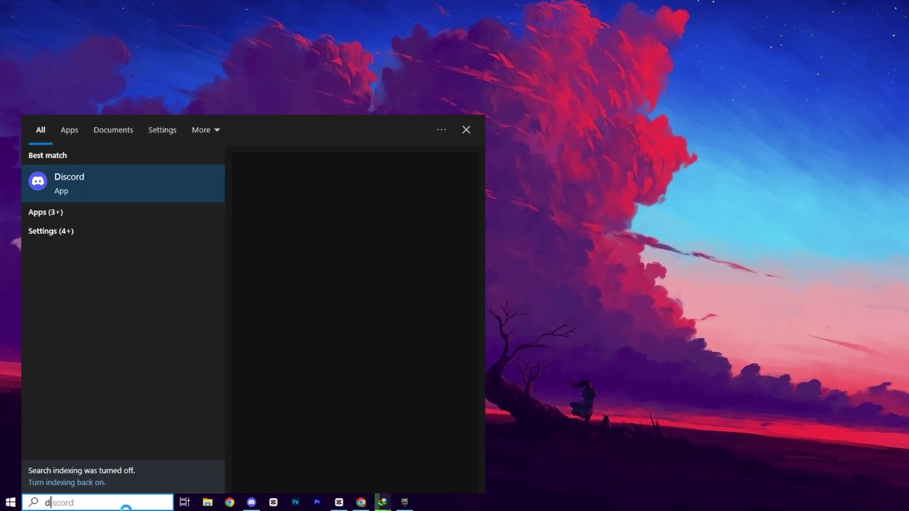
pyautogui.write('eli')
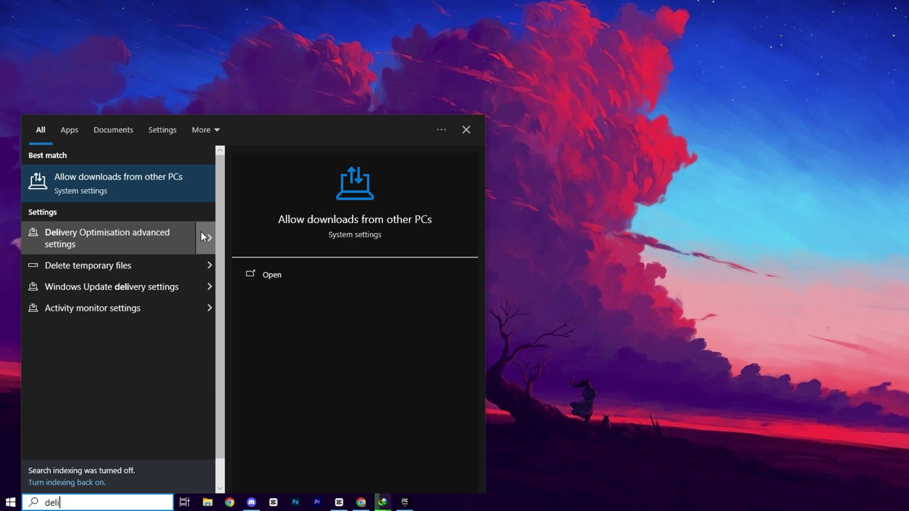
pyautogui.click(162, 189)
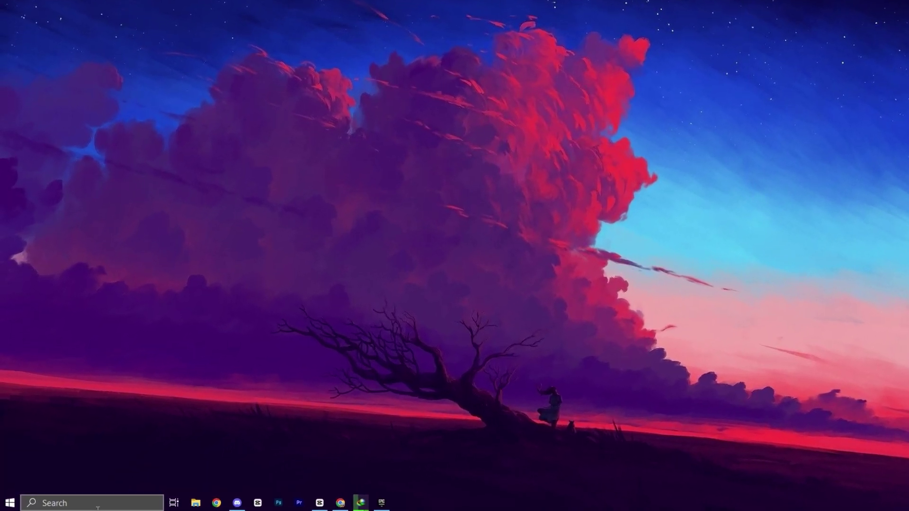
# Open Defragment and Optimise Drives and analyse and optimise the New Volume (D:) hard disk.
pyautogui.click(98, 504)
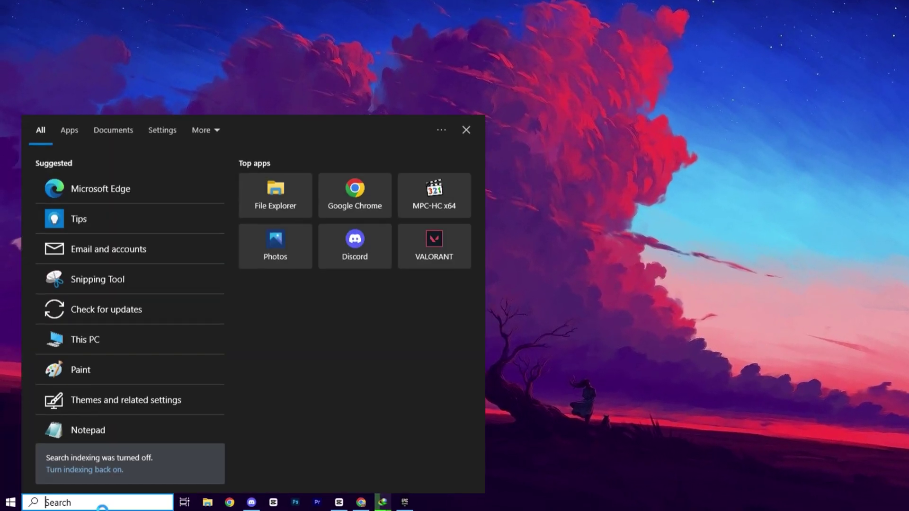
pyautogui.write('defra')
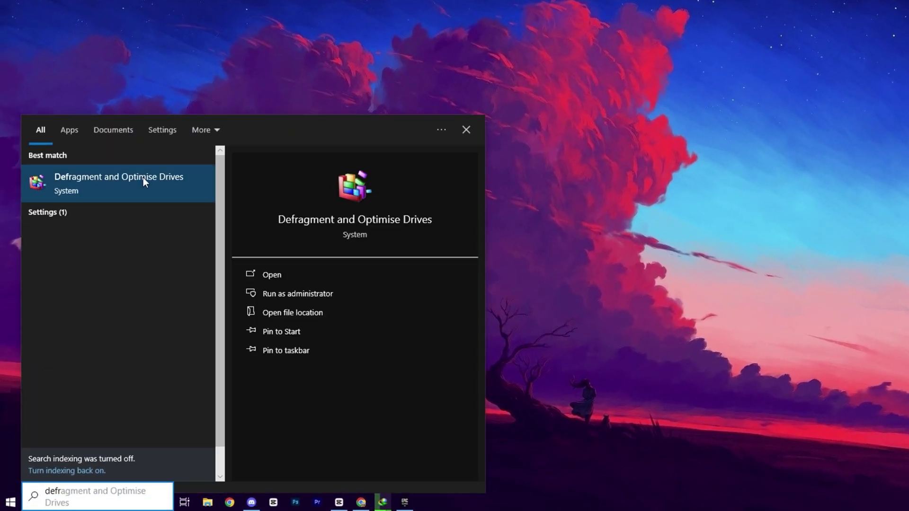
pyautogui.click(143, 178)
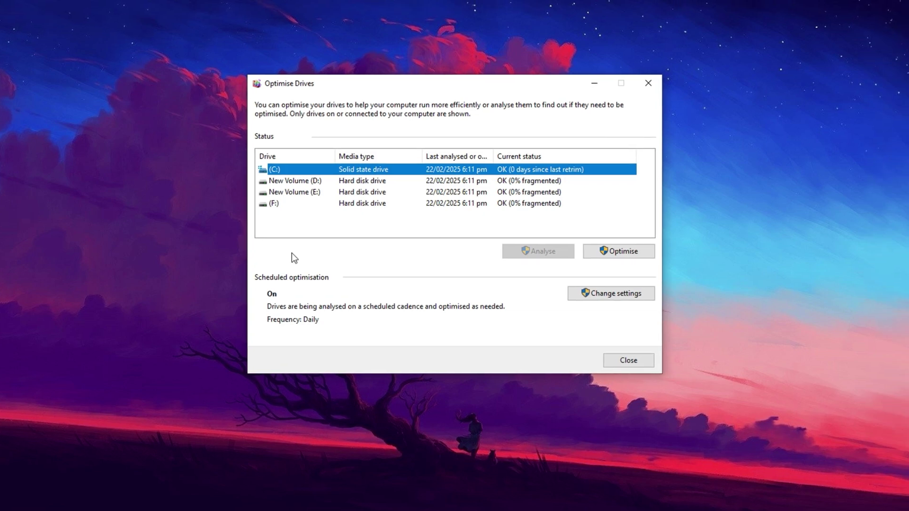
pyautogui.click(341, 180)
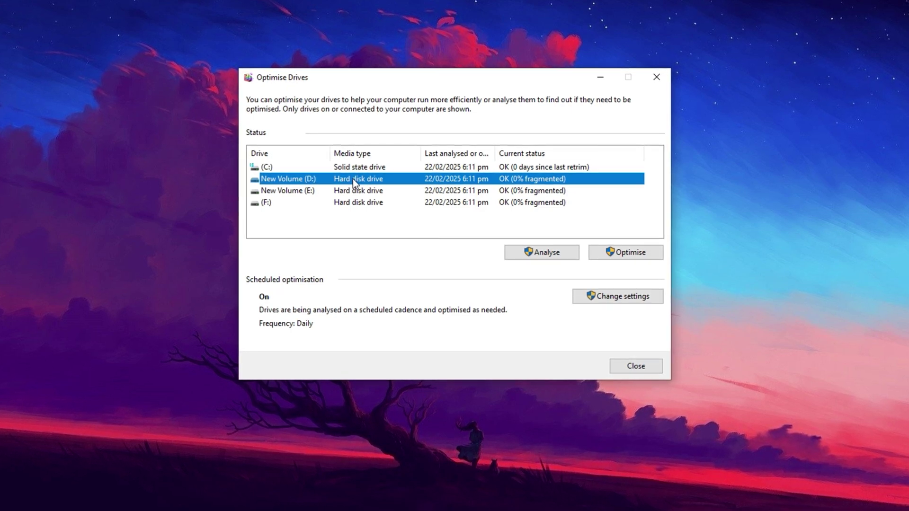
pyautogui.click(542, 253)
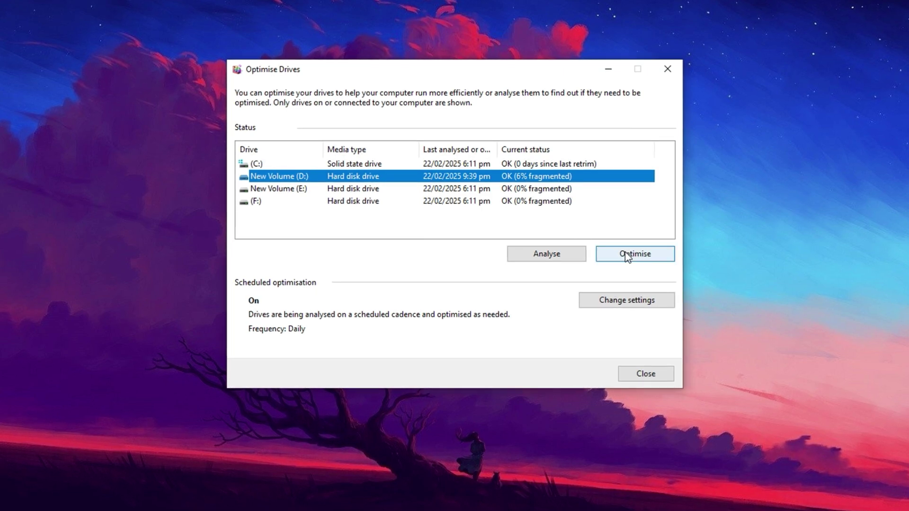
pyautogui.click(628, 257)
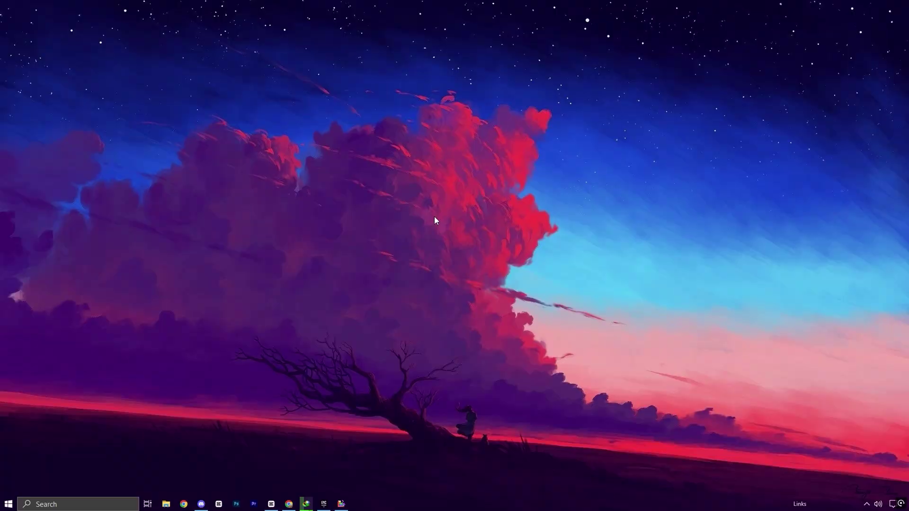
# Open Device Manager and show the advanced properties of the Intel(R) 82579LM Gigabit Network Connection adapter.
pyautogui.press('super+x')
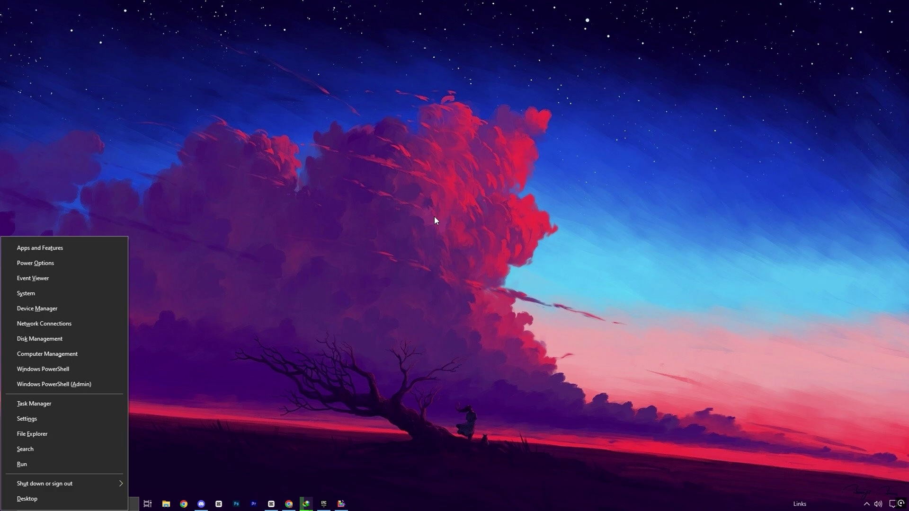
pyautogui.click(69, 310)
pyautogui.doubleClick(305, 208)
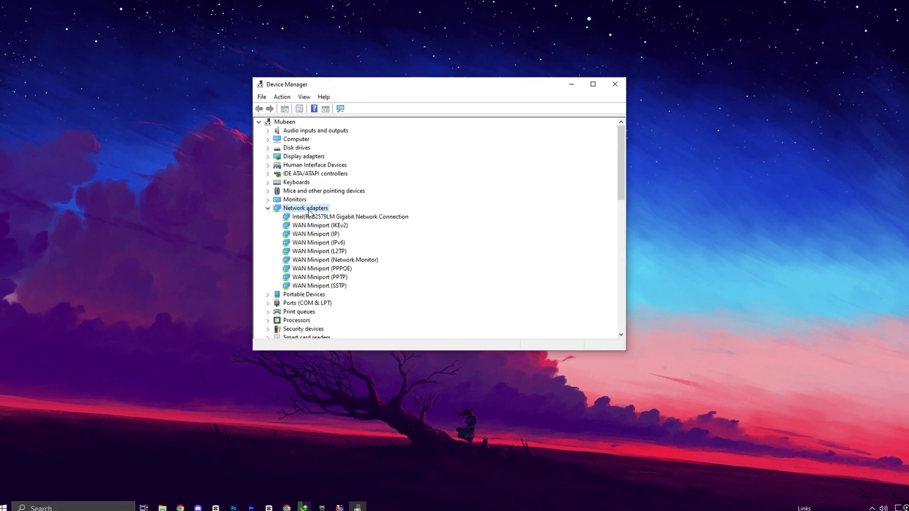
pyautogui.click(355, 218)
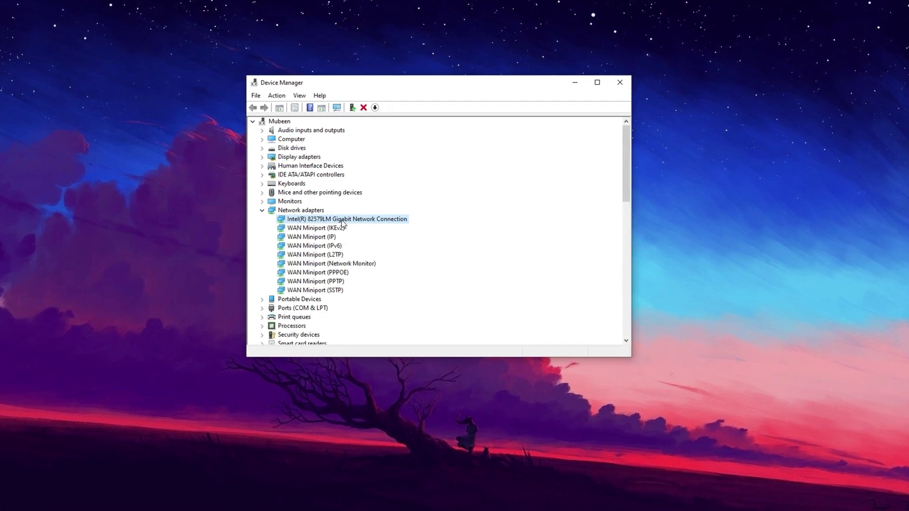
pyautogui.rightClick(343, 220)
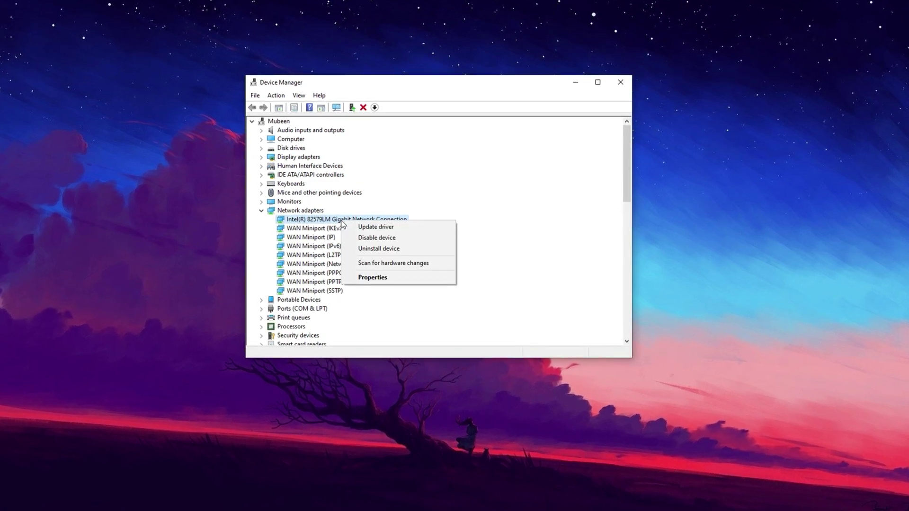
pyautogui.click(367, 278)
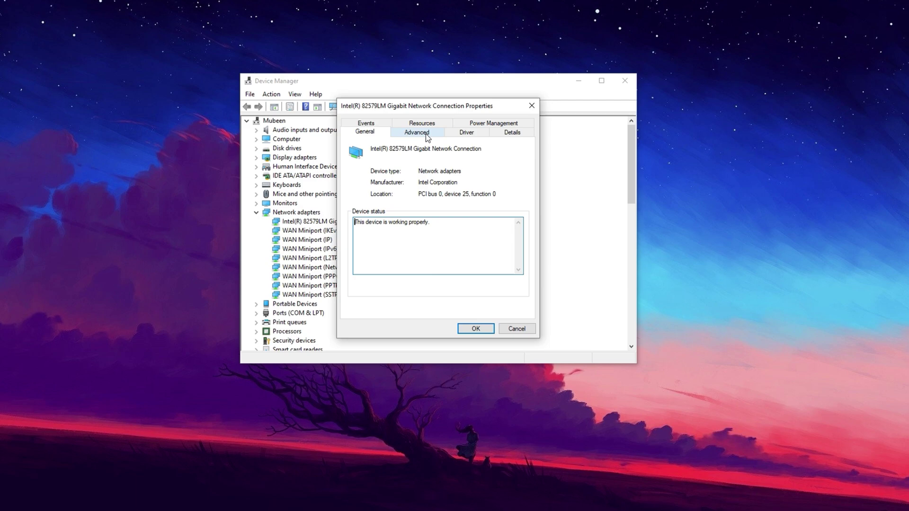
pyautogui.click(417, 132)
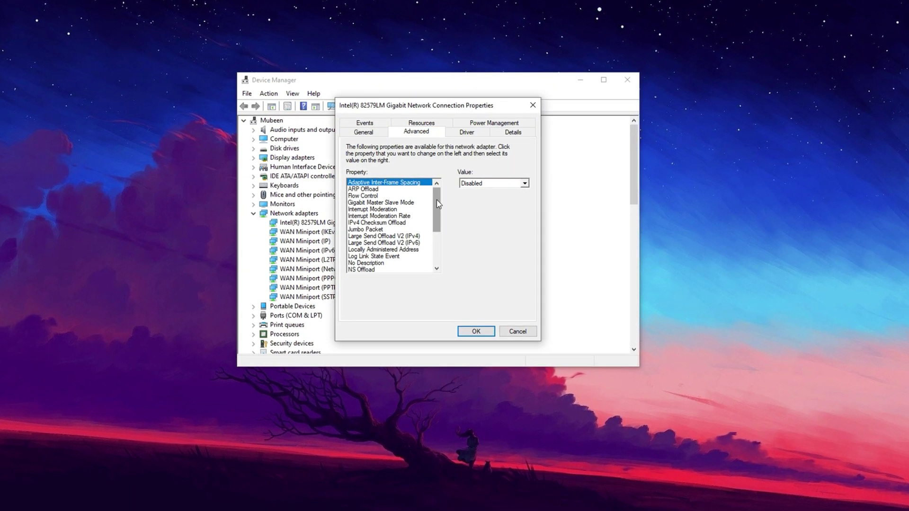
# Set the network adapter's Large Send Offload V2 (IPv4) property to Disabled.
pyautogui.moveTo(440, 209); pyautogui.dragTo(440, 227)
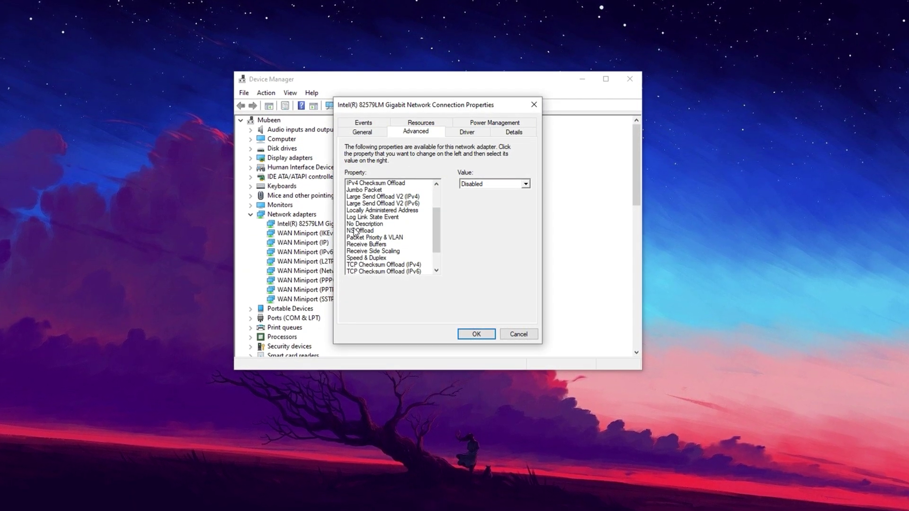
pyautogui.click(382, 267)
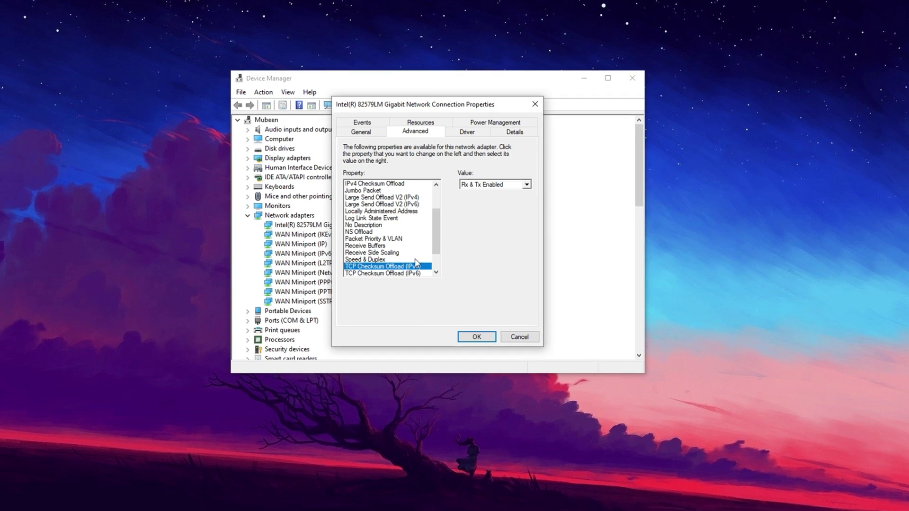
pyautogui.click(397, 198)
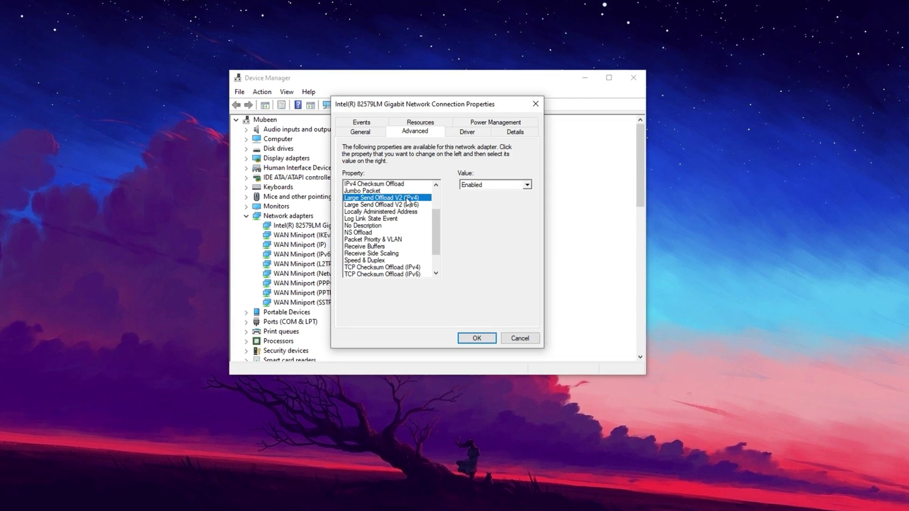
pyautogui.click(527, 185)
pyautogui.click(488, 196)
# Set the adapter's TCP Checksum Offload (IPv4) property to Disabled and confirm the property changes.
pyautogui.click(382, 268)
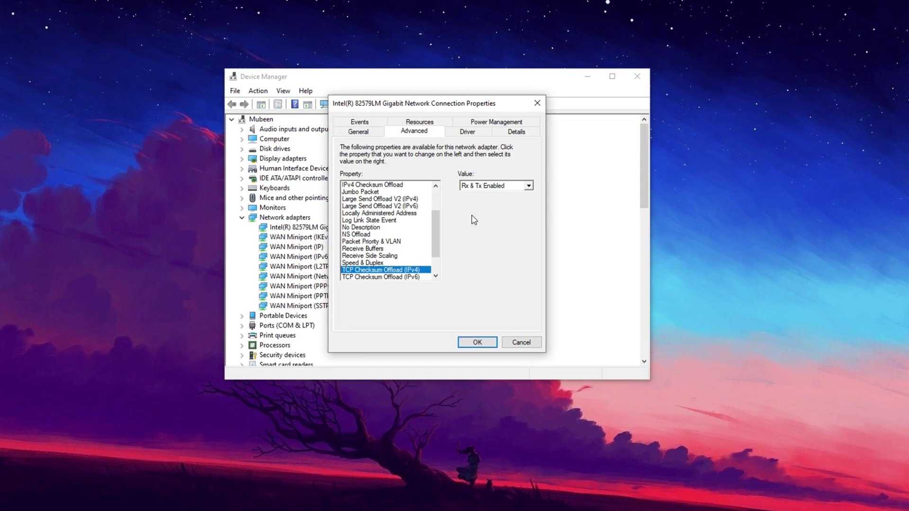
pyautogui.click(501, 188)
pyautogui.click(472, 196)
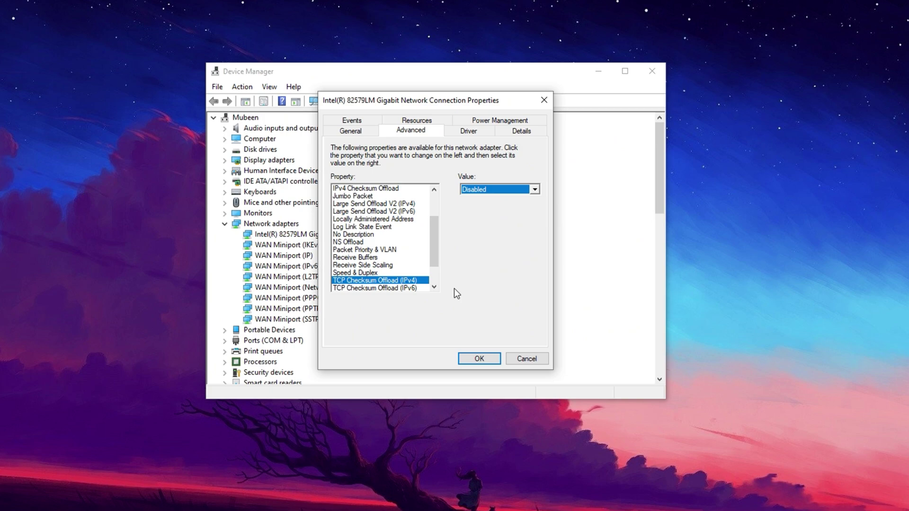
pyautogui.click(476, 360)
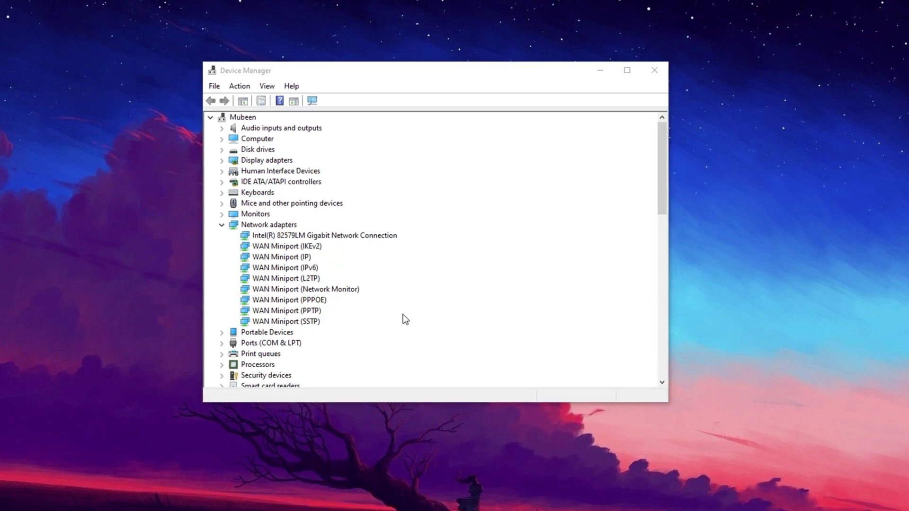
# Find and select the High Precision Event Timer among the System devices.
pyautogui.scroll(-2, 353, 307)
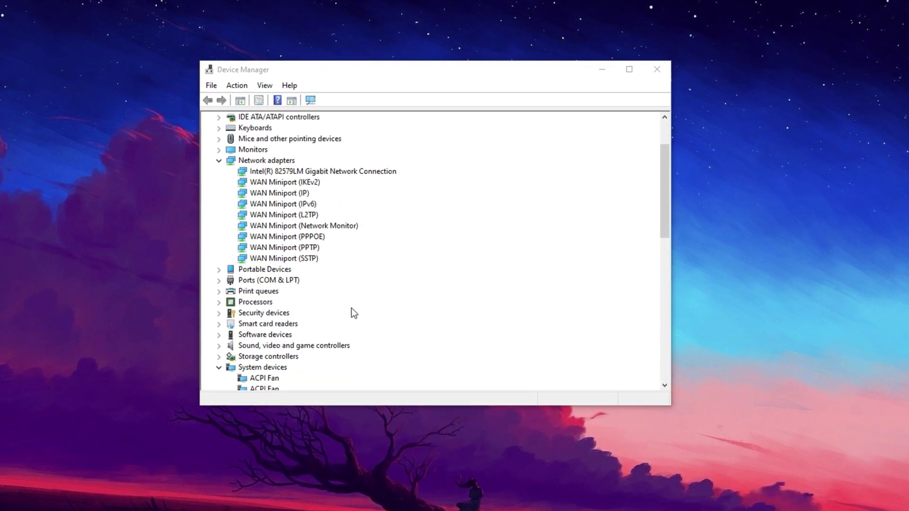
pyautogui.scroll(-1, 294, 351)
pyautogui.scroll(-7, 329, 335)
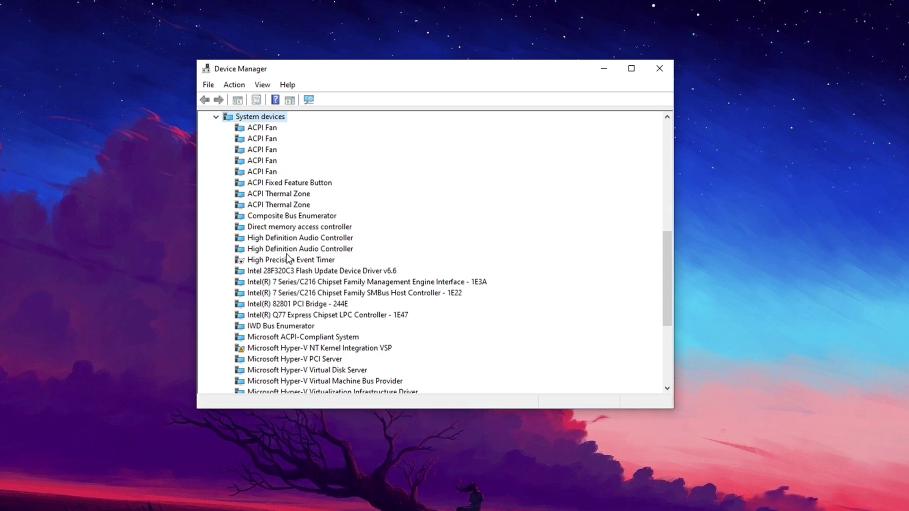
pyautogui.click(299, 261)
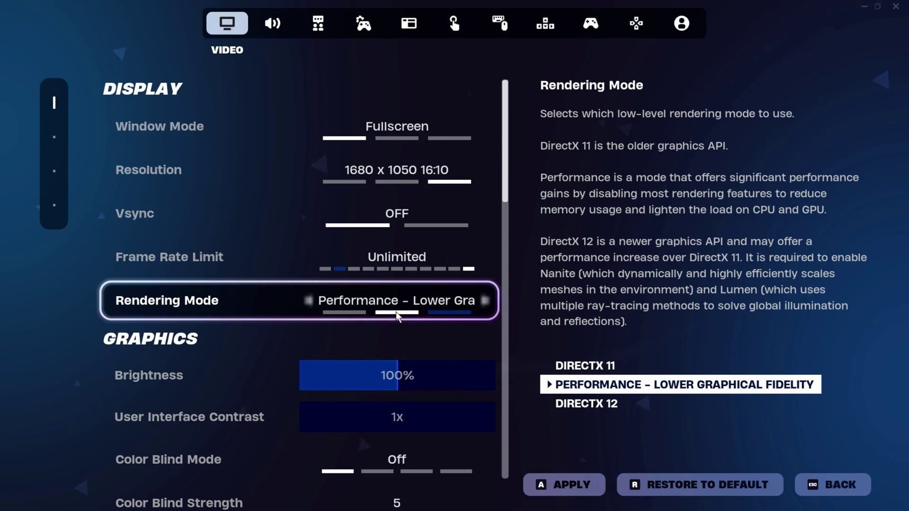
# Switch to Fortnite's video settings and review the display, graphics quality and advanced graphics options.
pyautogui.scroll(-10, 374, 307)
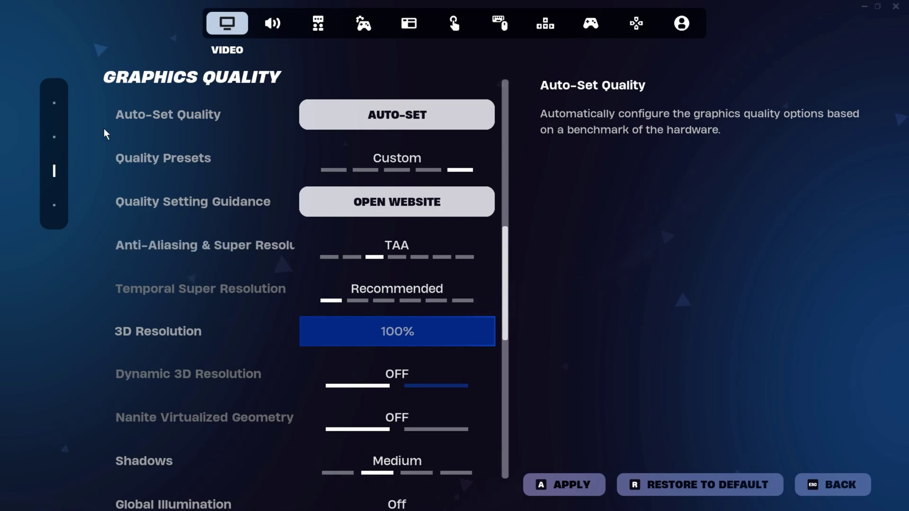
pyautogui.scroll(-4, 143, 143)
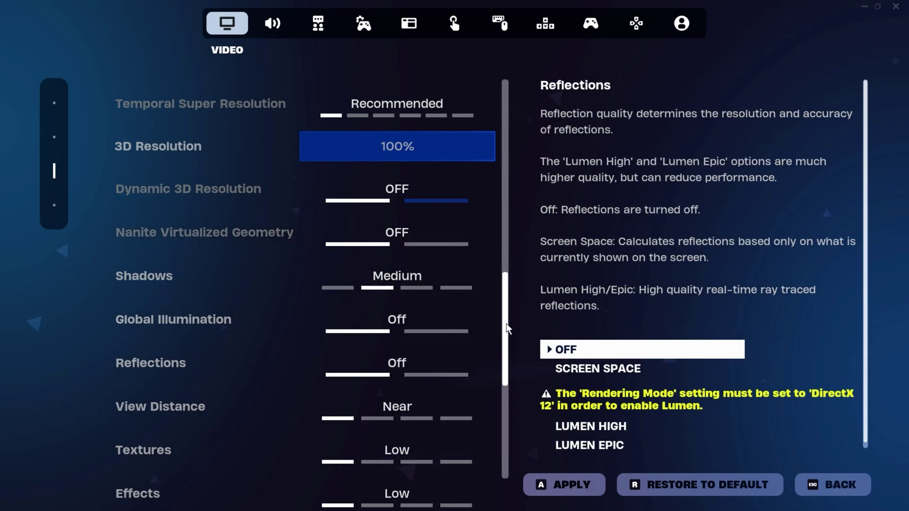
pyautogui.scroll(-8, 502, 442)
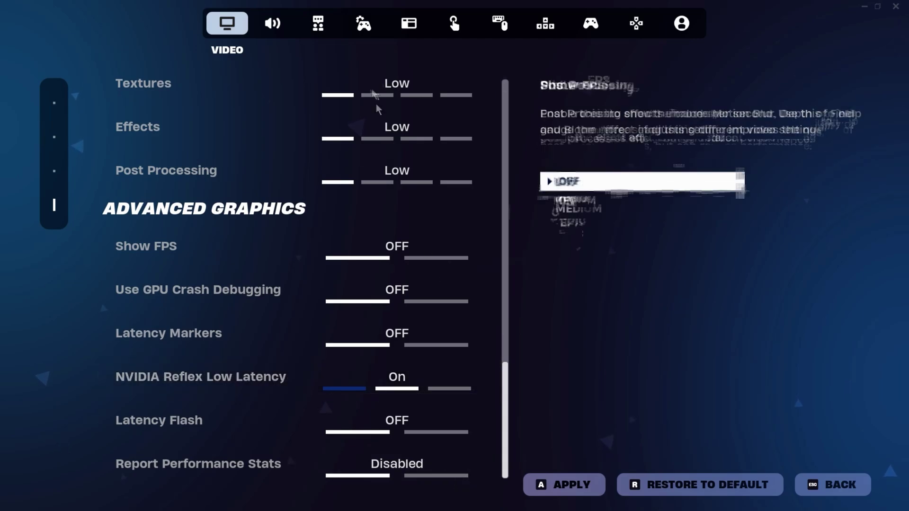
# Turn off Idle Energy Saving (Frontend) and Inactive Window Energy Saving in Fortnite's game settings.
pyautogui.click(364, 24)
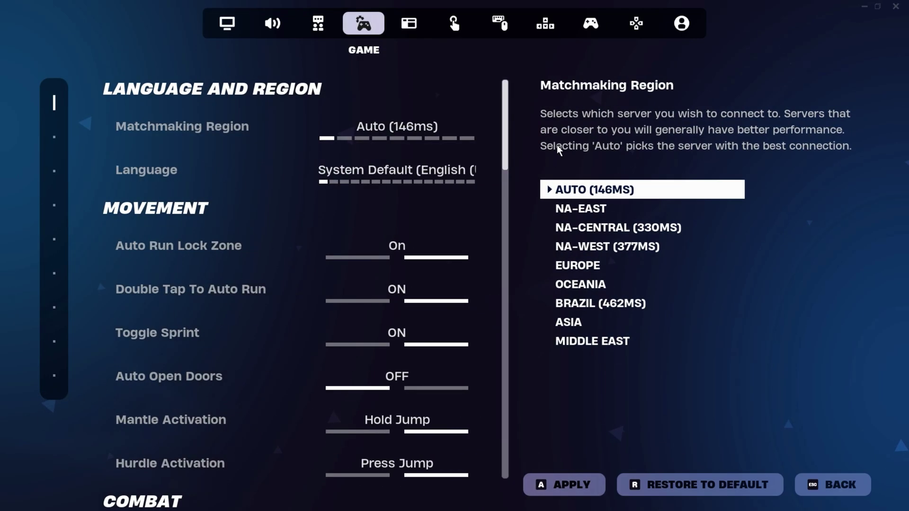
pyautogui.moveTo(503, 147); pyautogui.dragTo(522, 447)
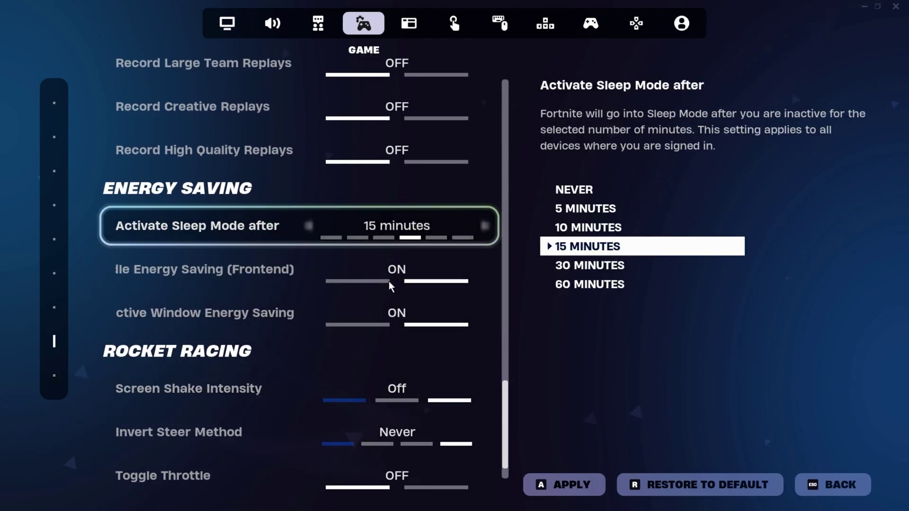
pyautogui.click(480, 273)
pyautogui.click(481, 315)
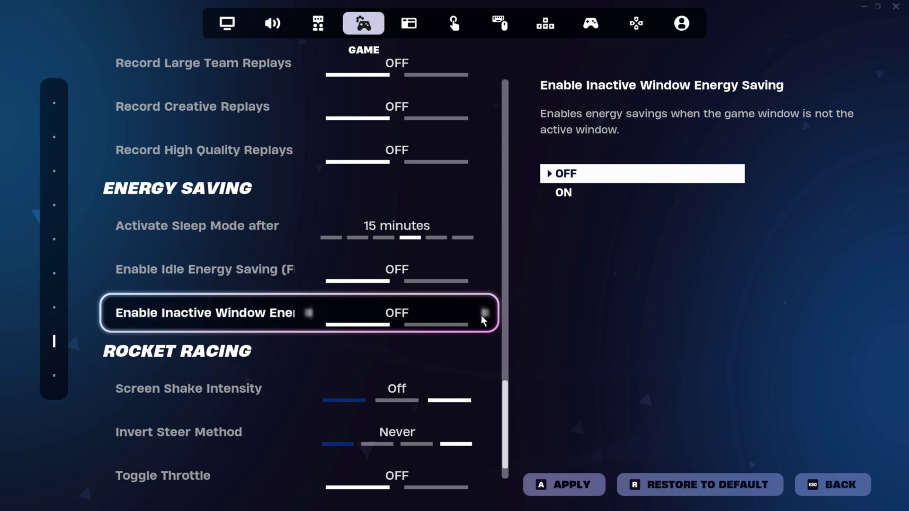
pyautogui.scroll(5, 507, 375)
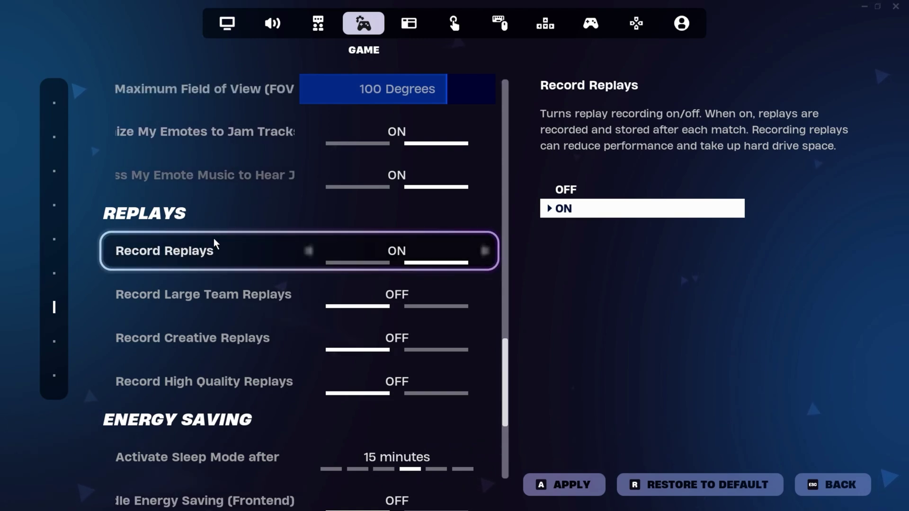
# Review Fortnite's audio volume and sound settings and open the Subtitles options.
pyautogui.click(281, 29)
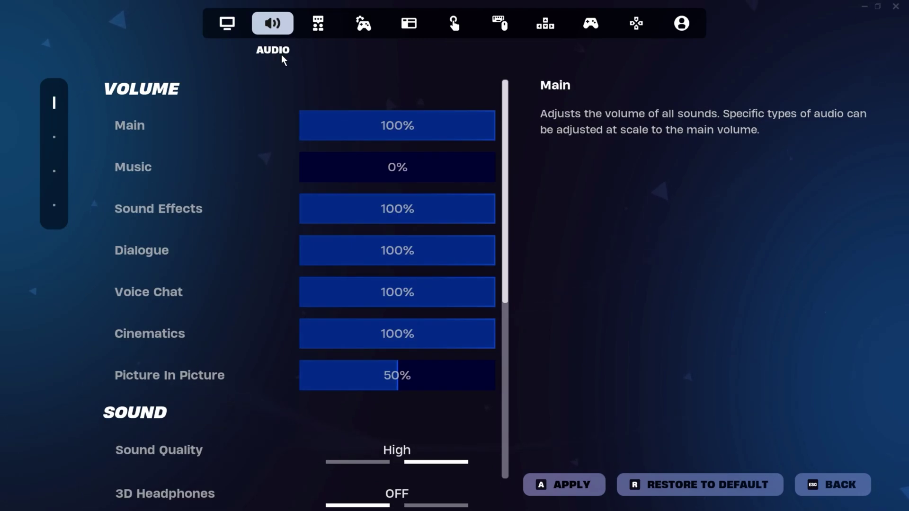
pyautogui.scroll(-1, 508, 248)
pyautogui.scroll(-5, 507, 249)
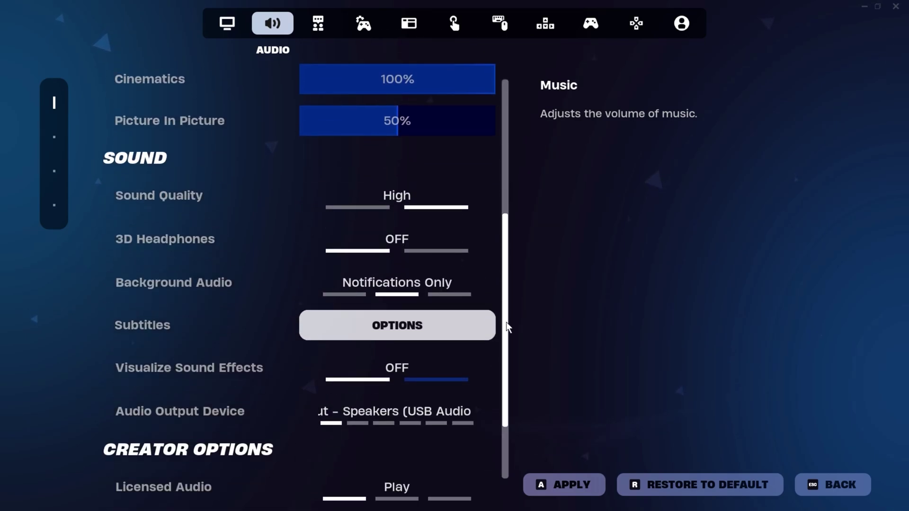
pyautogui.click(361, 302)
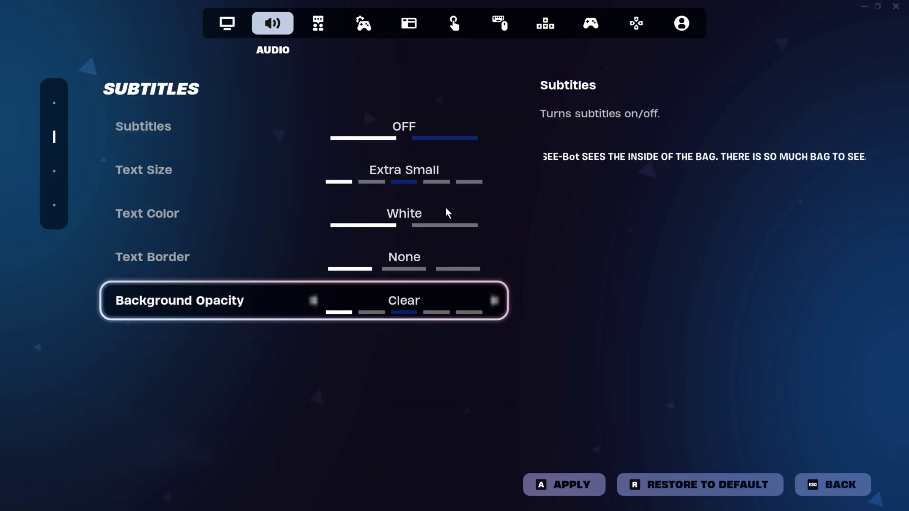